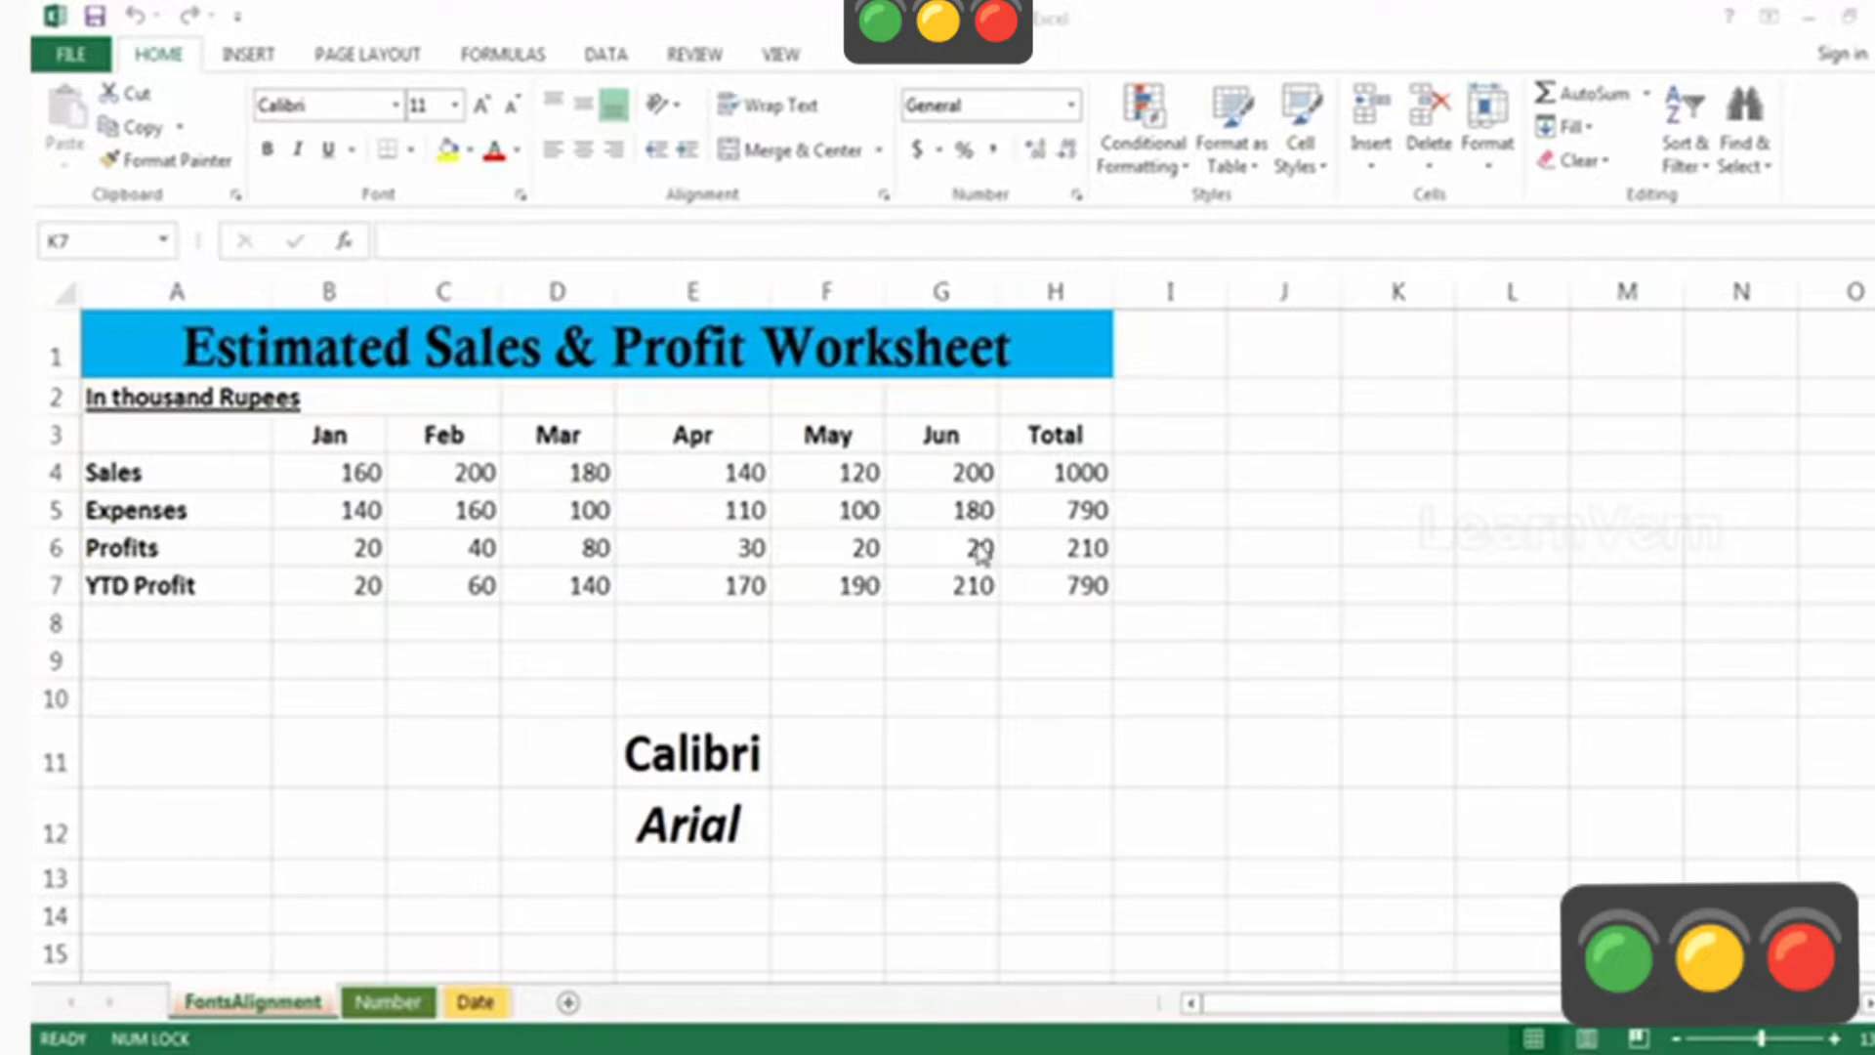
# - Add a new worksheet, check the default font name and size for its cell C4, and return to the FontsAlignment sheet
pyautogui.click(954, 509)
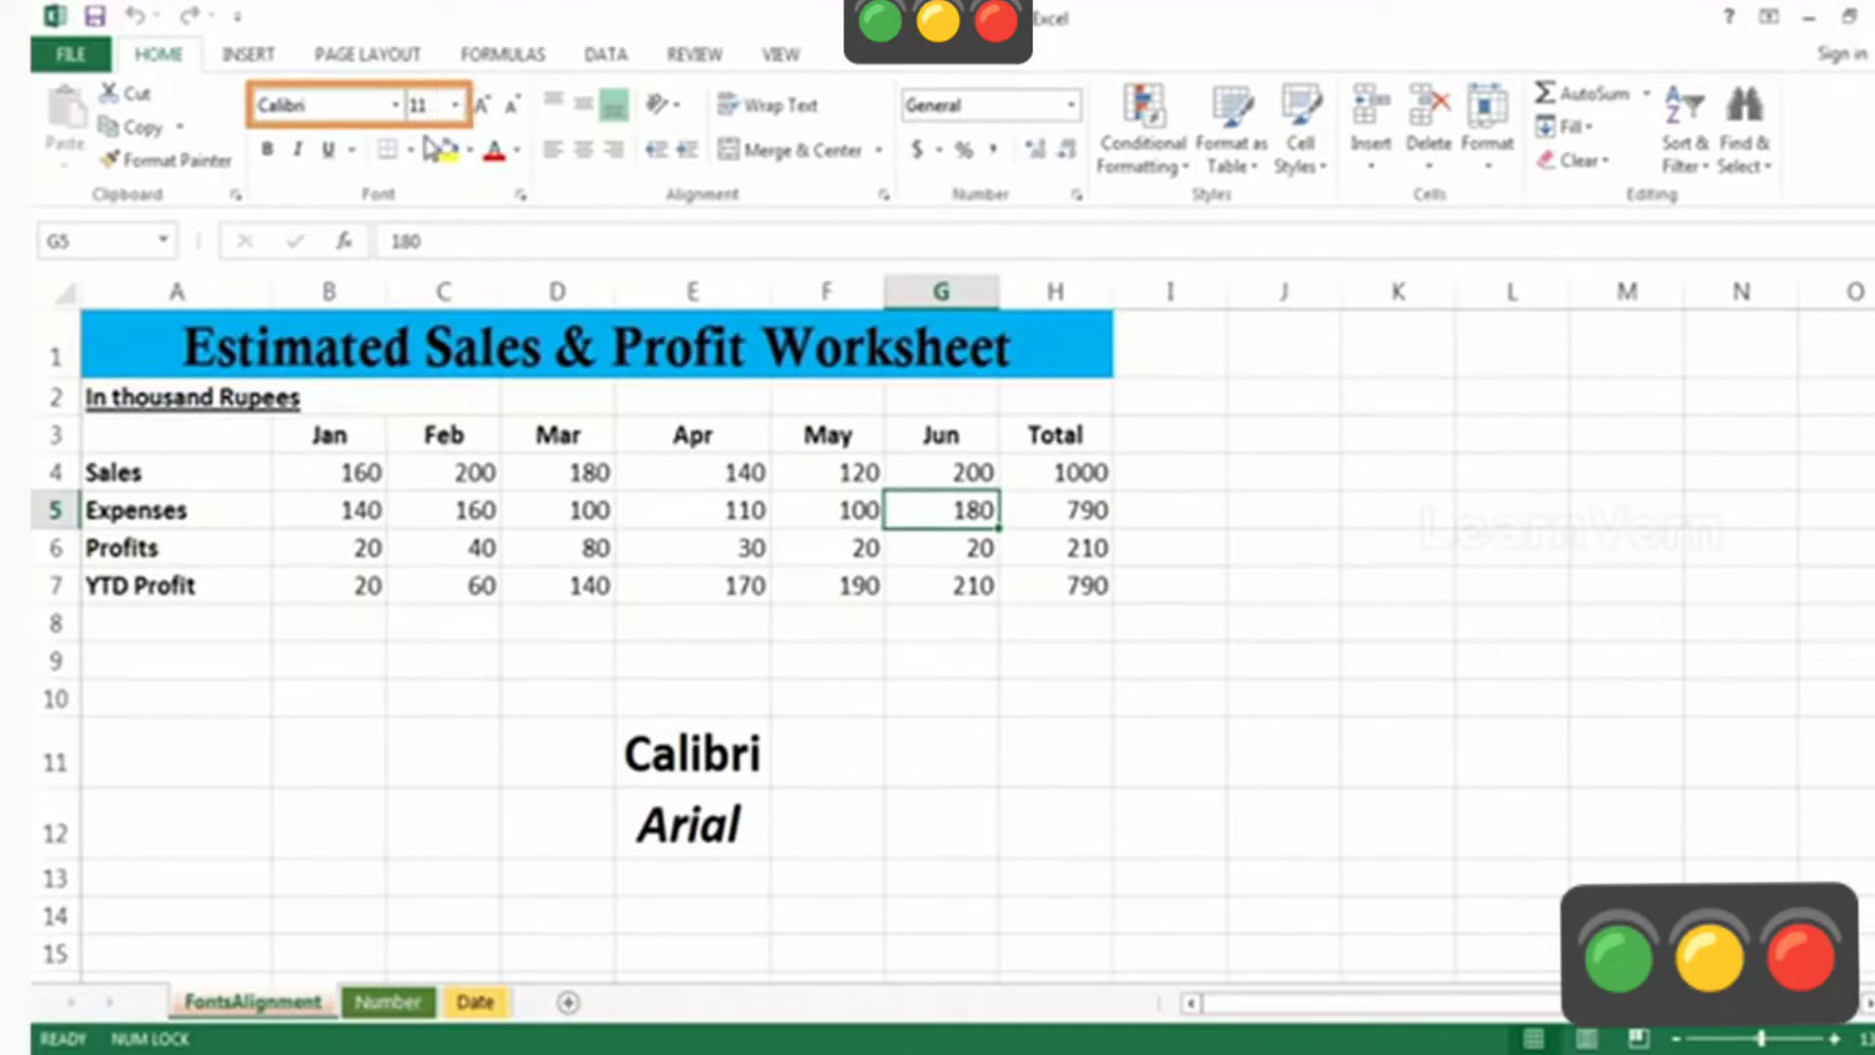
pyautogui.click(568, 1002)
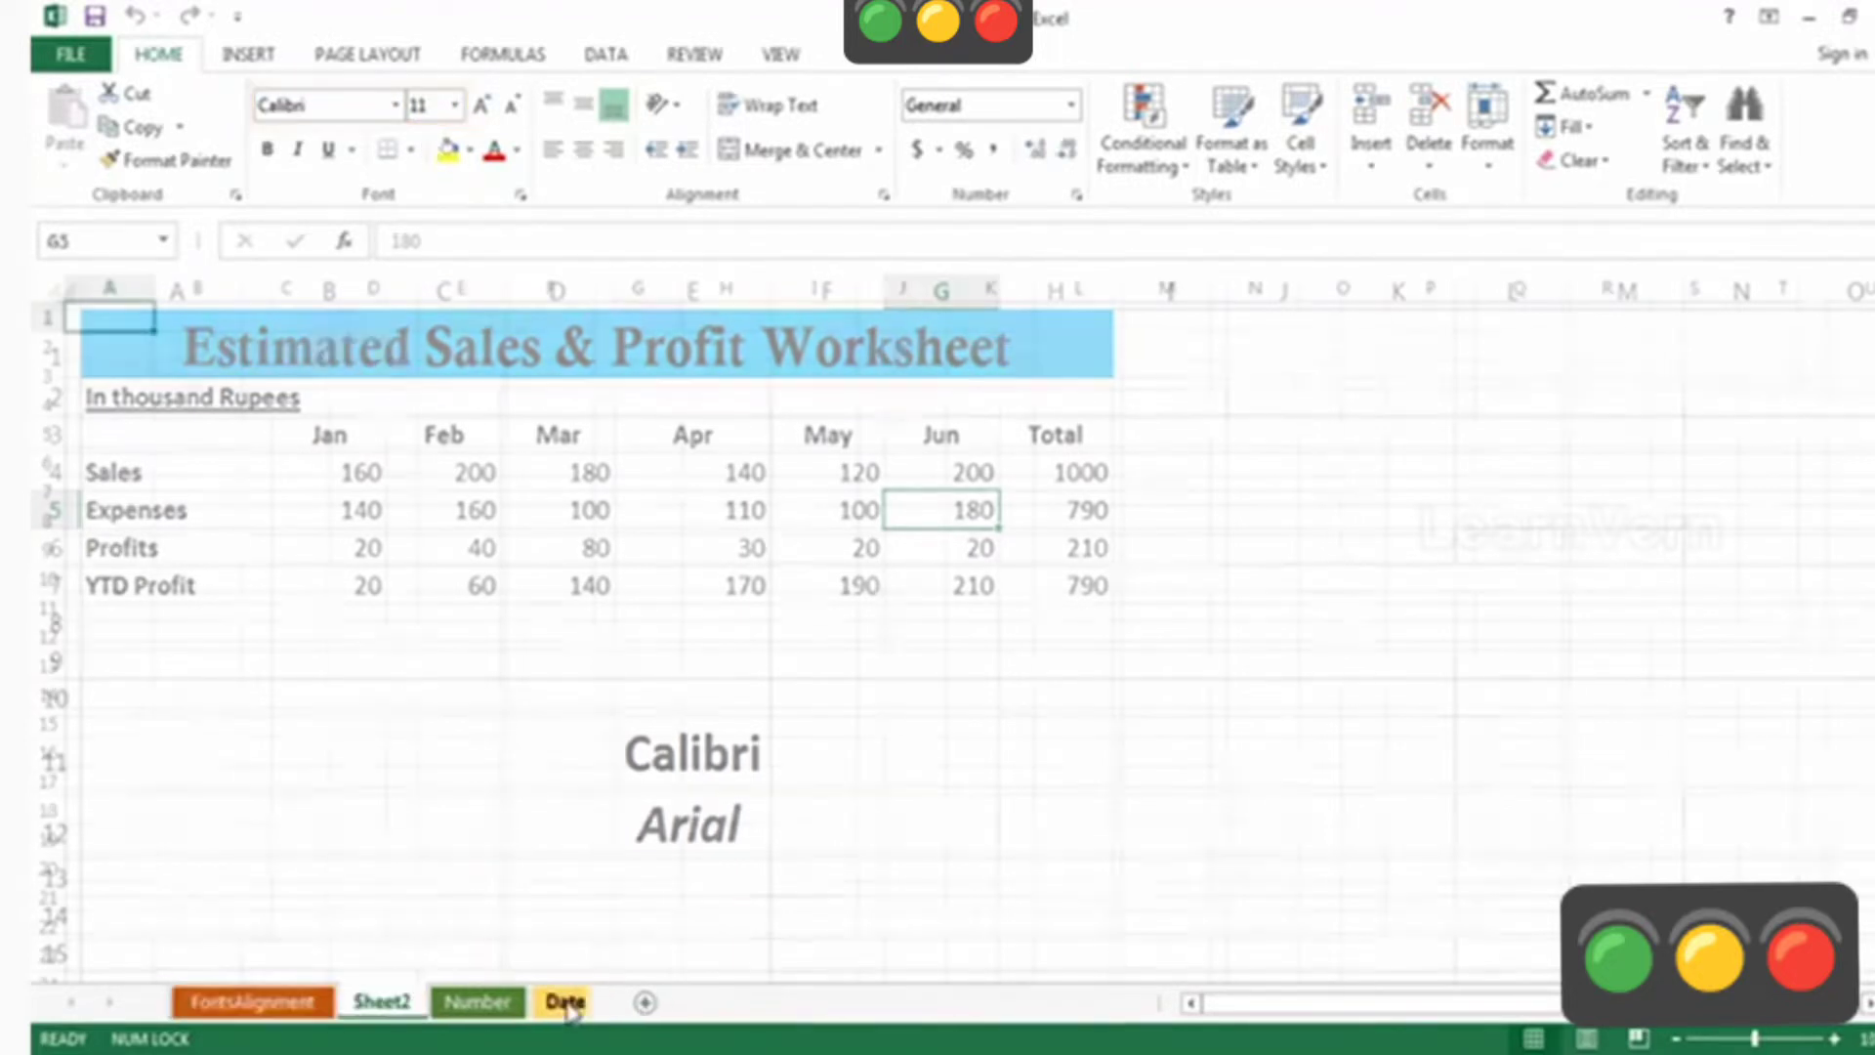
pyautogui.click(278, 408)
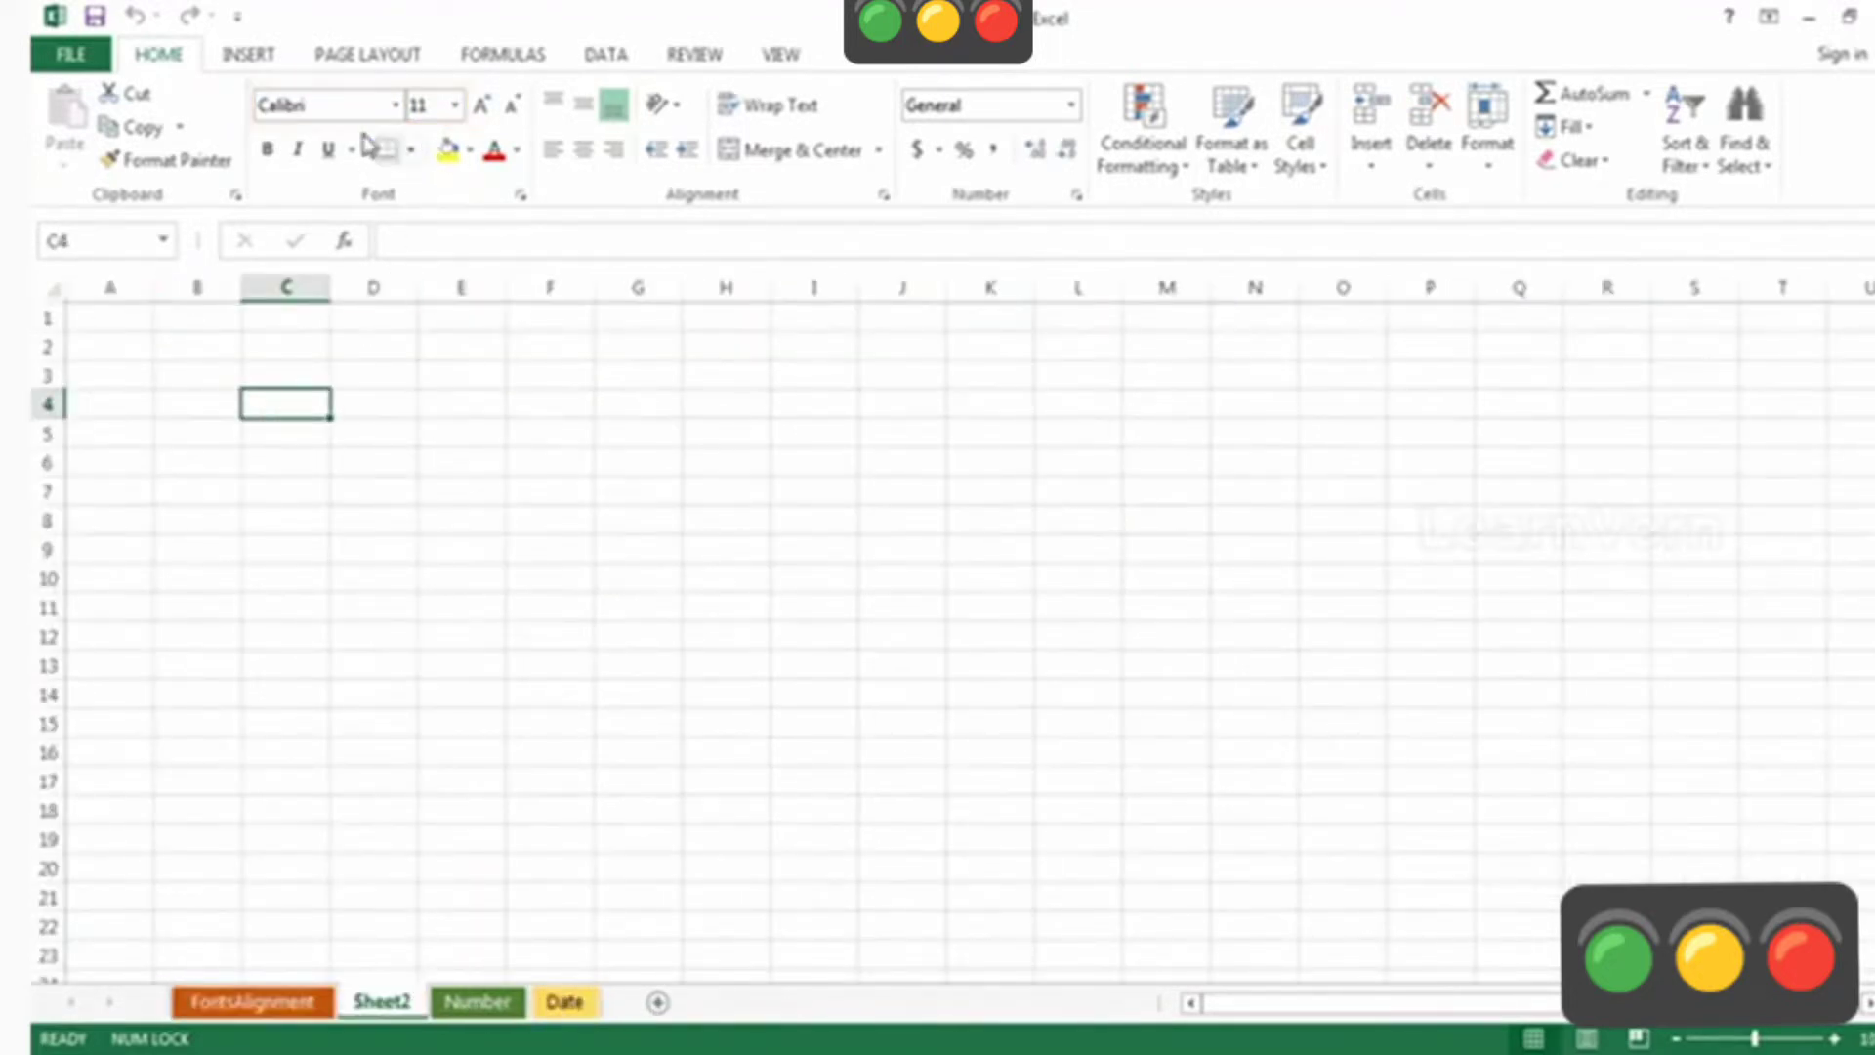
pyautogui.click(340, 109)
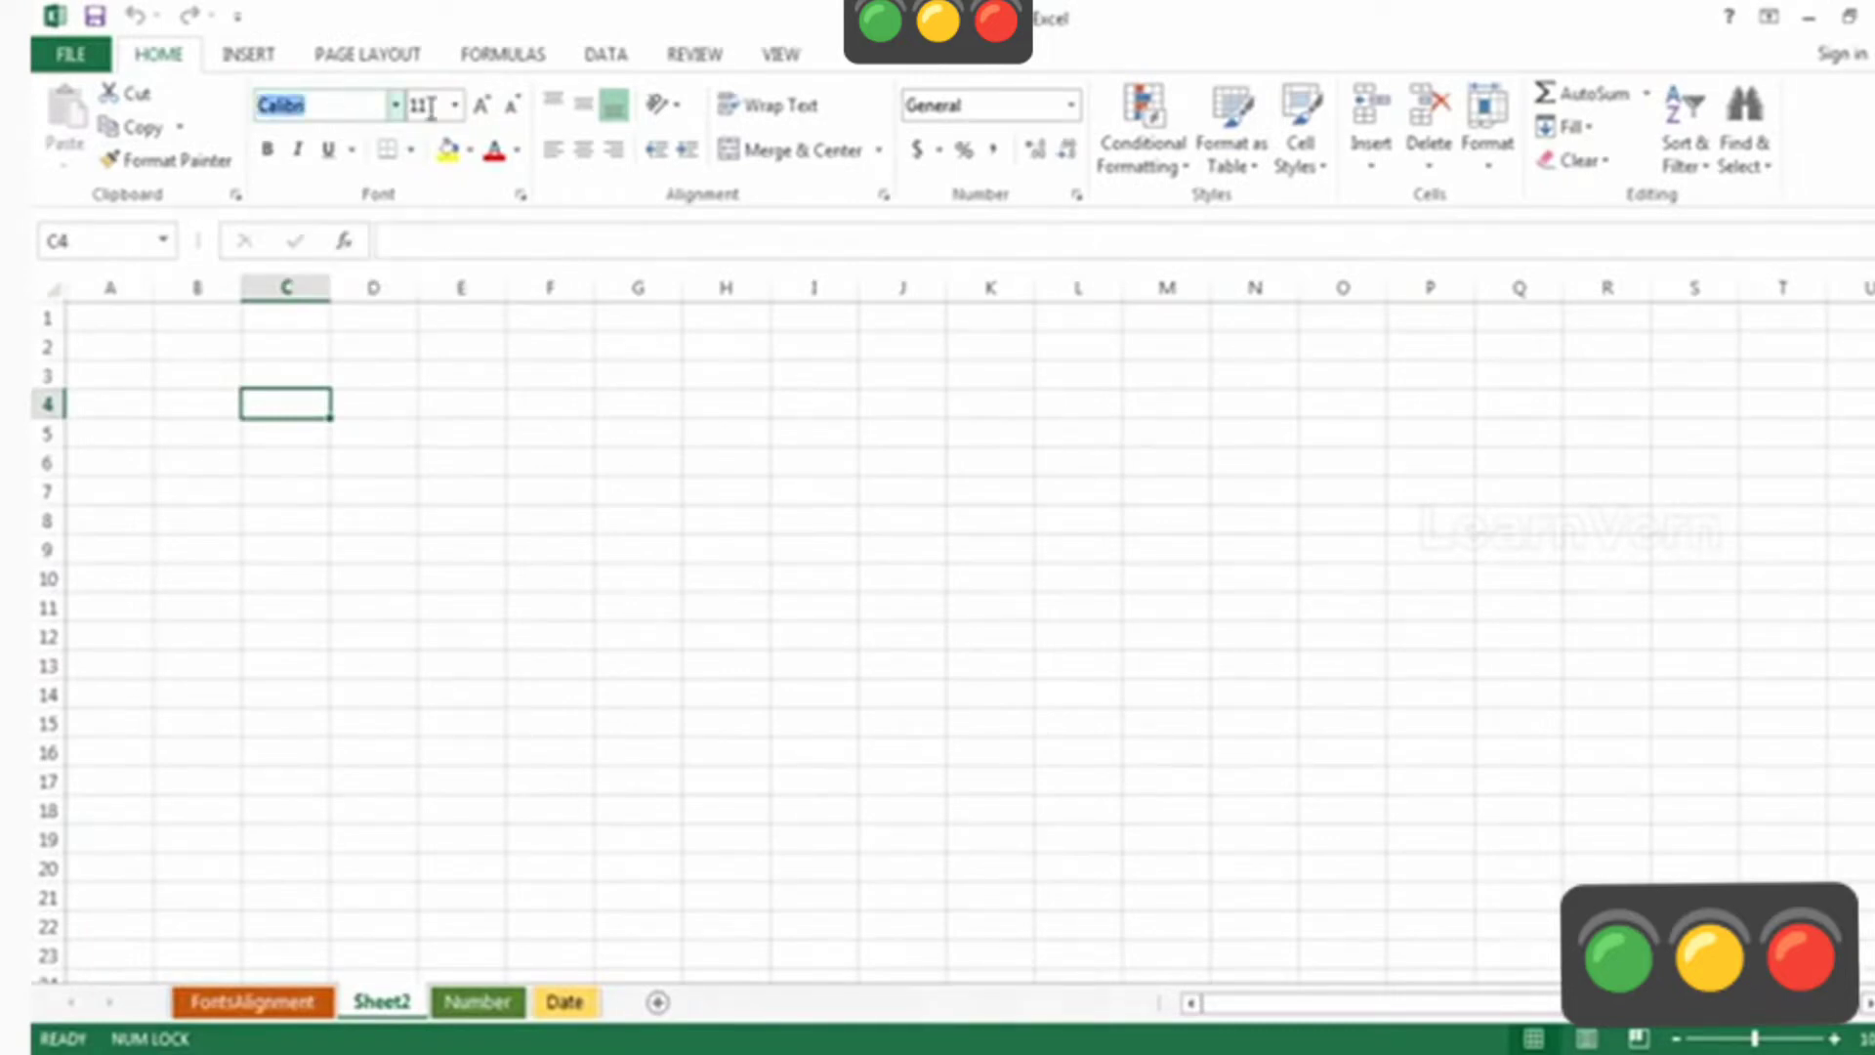
pyautogui.click(431, 107)
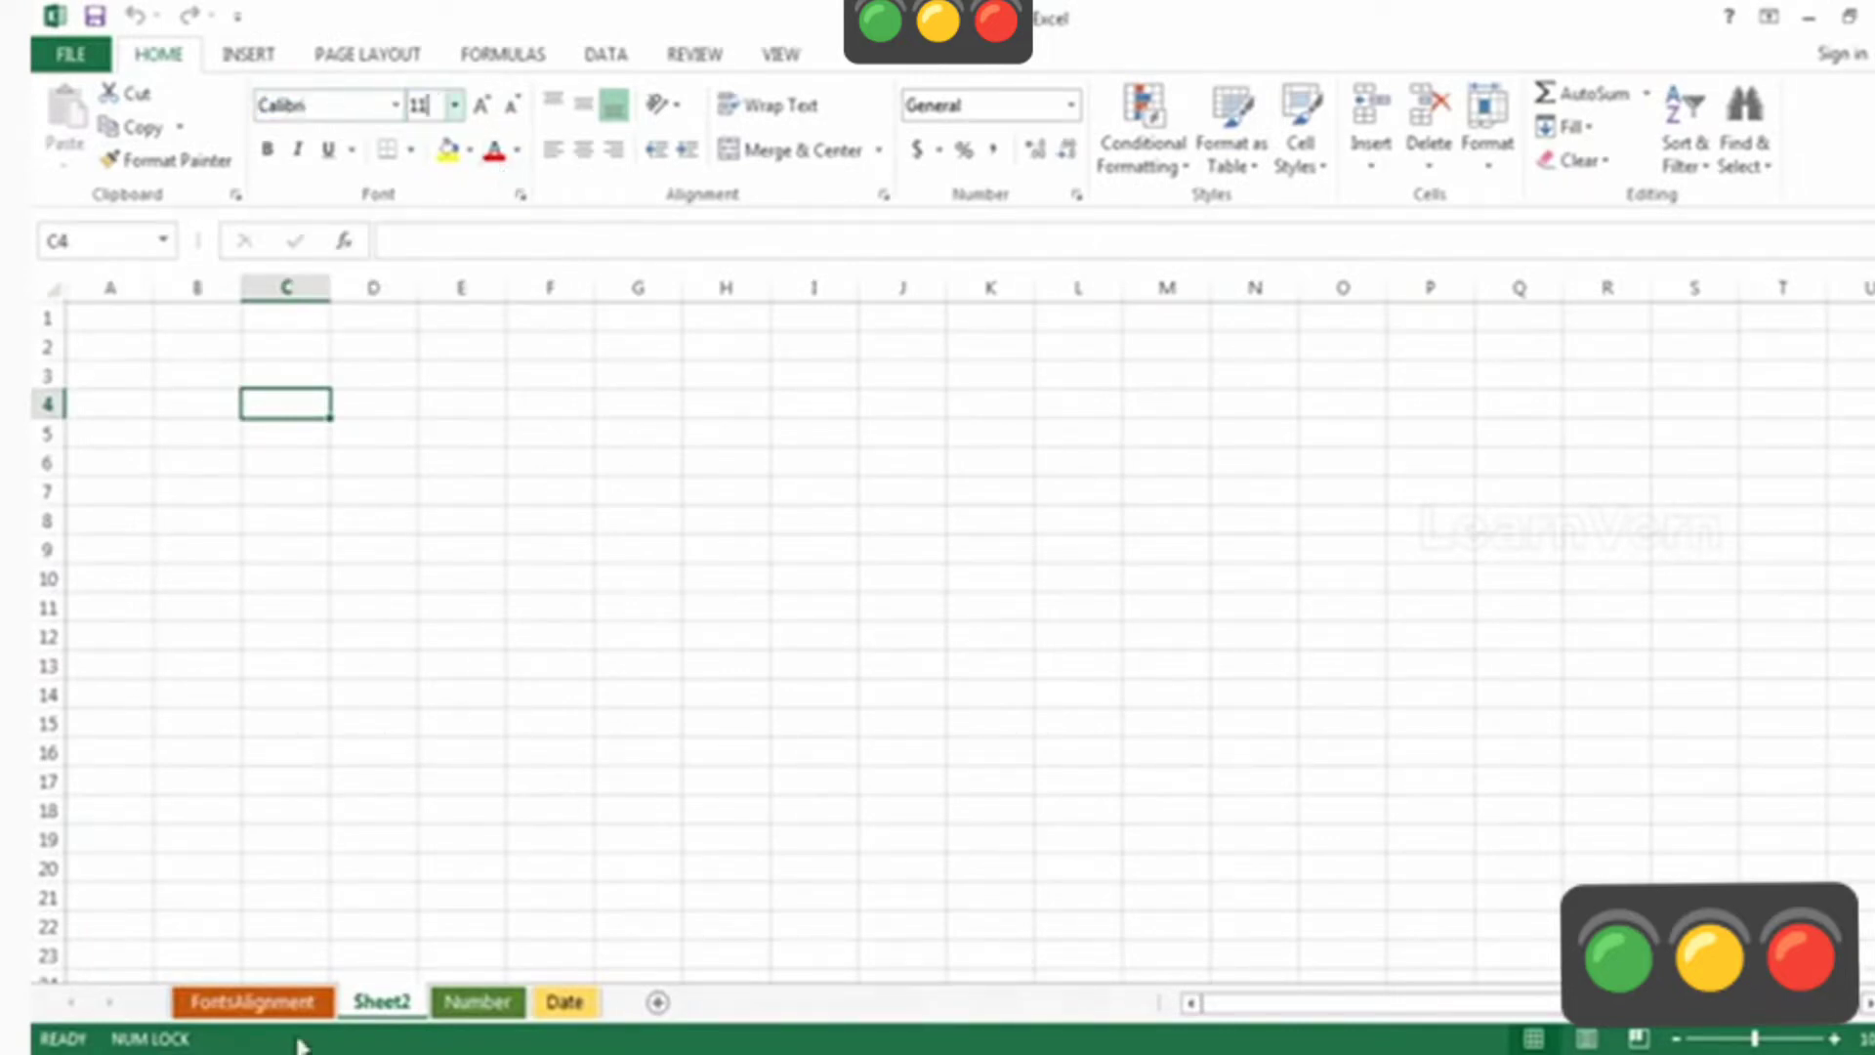
pyautogui.click(298, 1003)
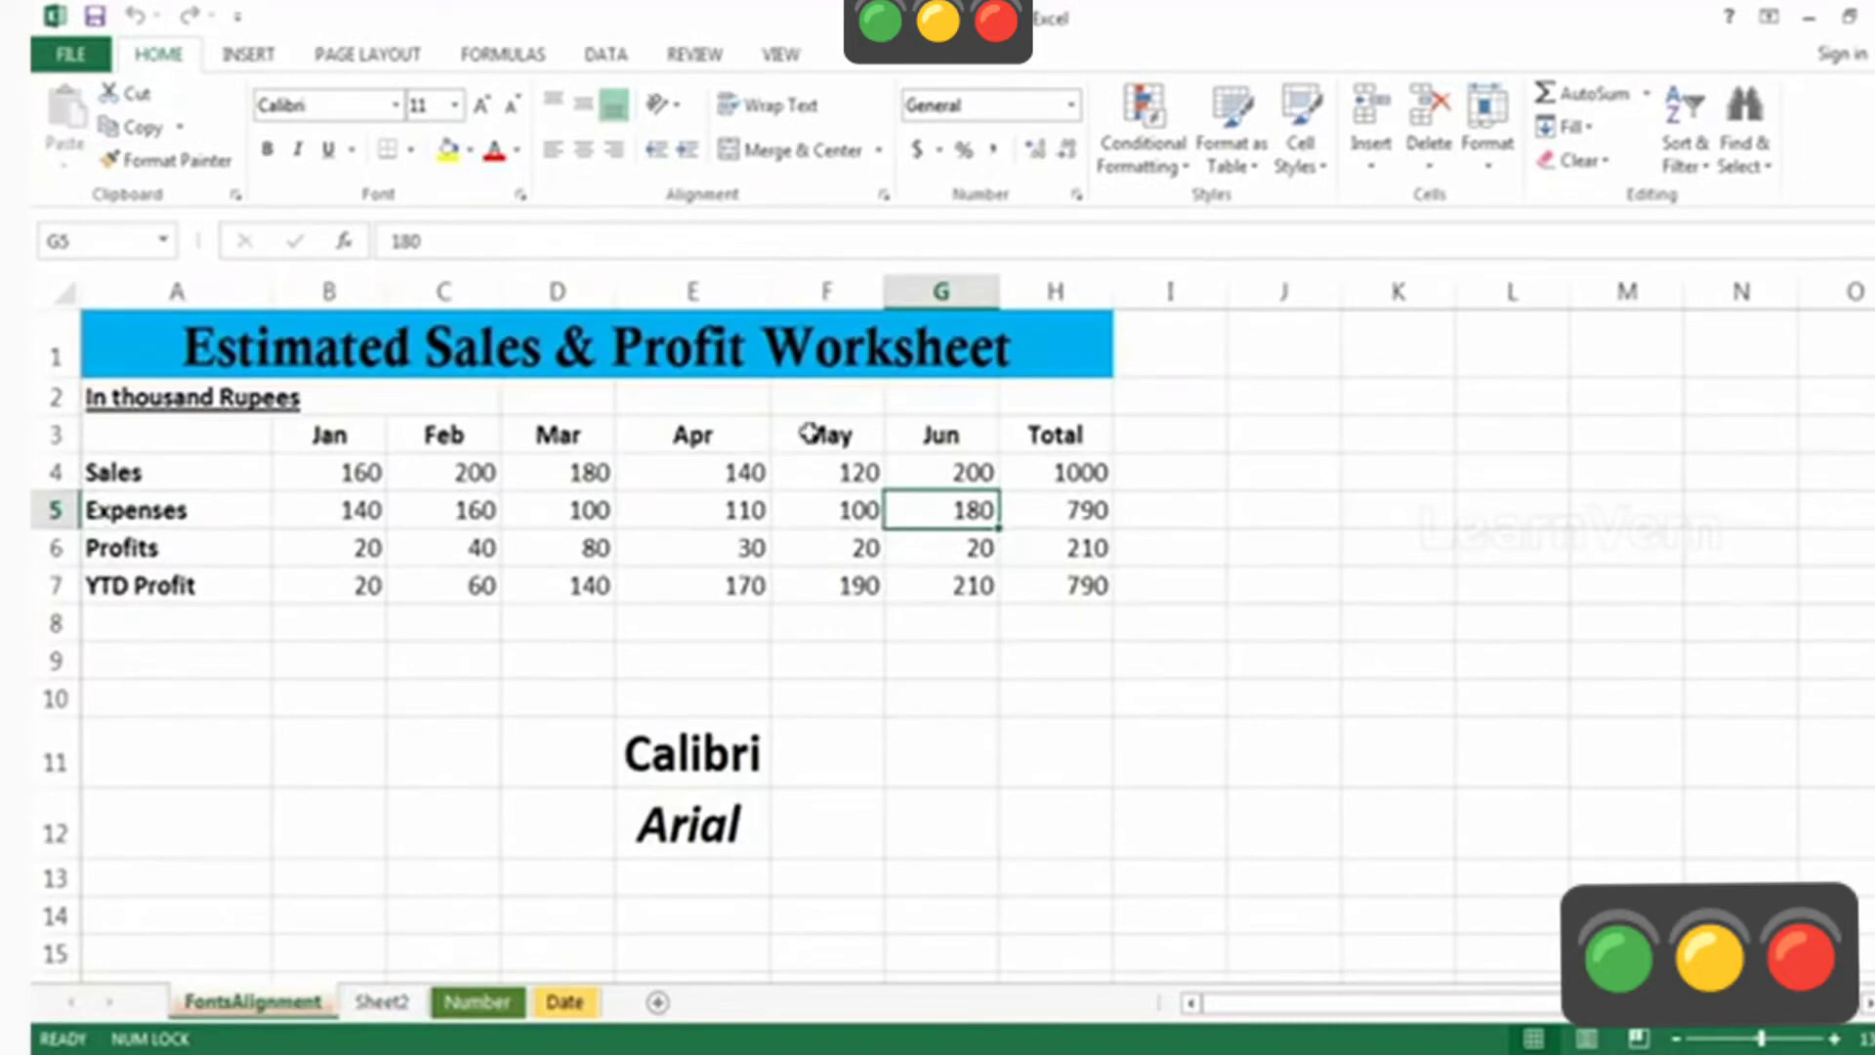
pyautogui.moveTo(393, 4); pyautogui.dragTo(392, 49)
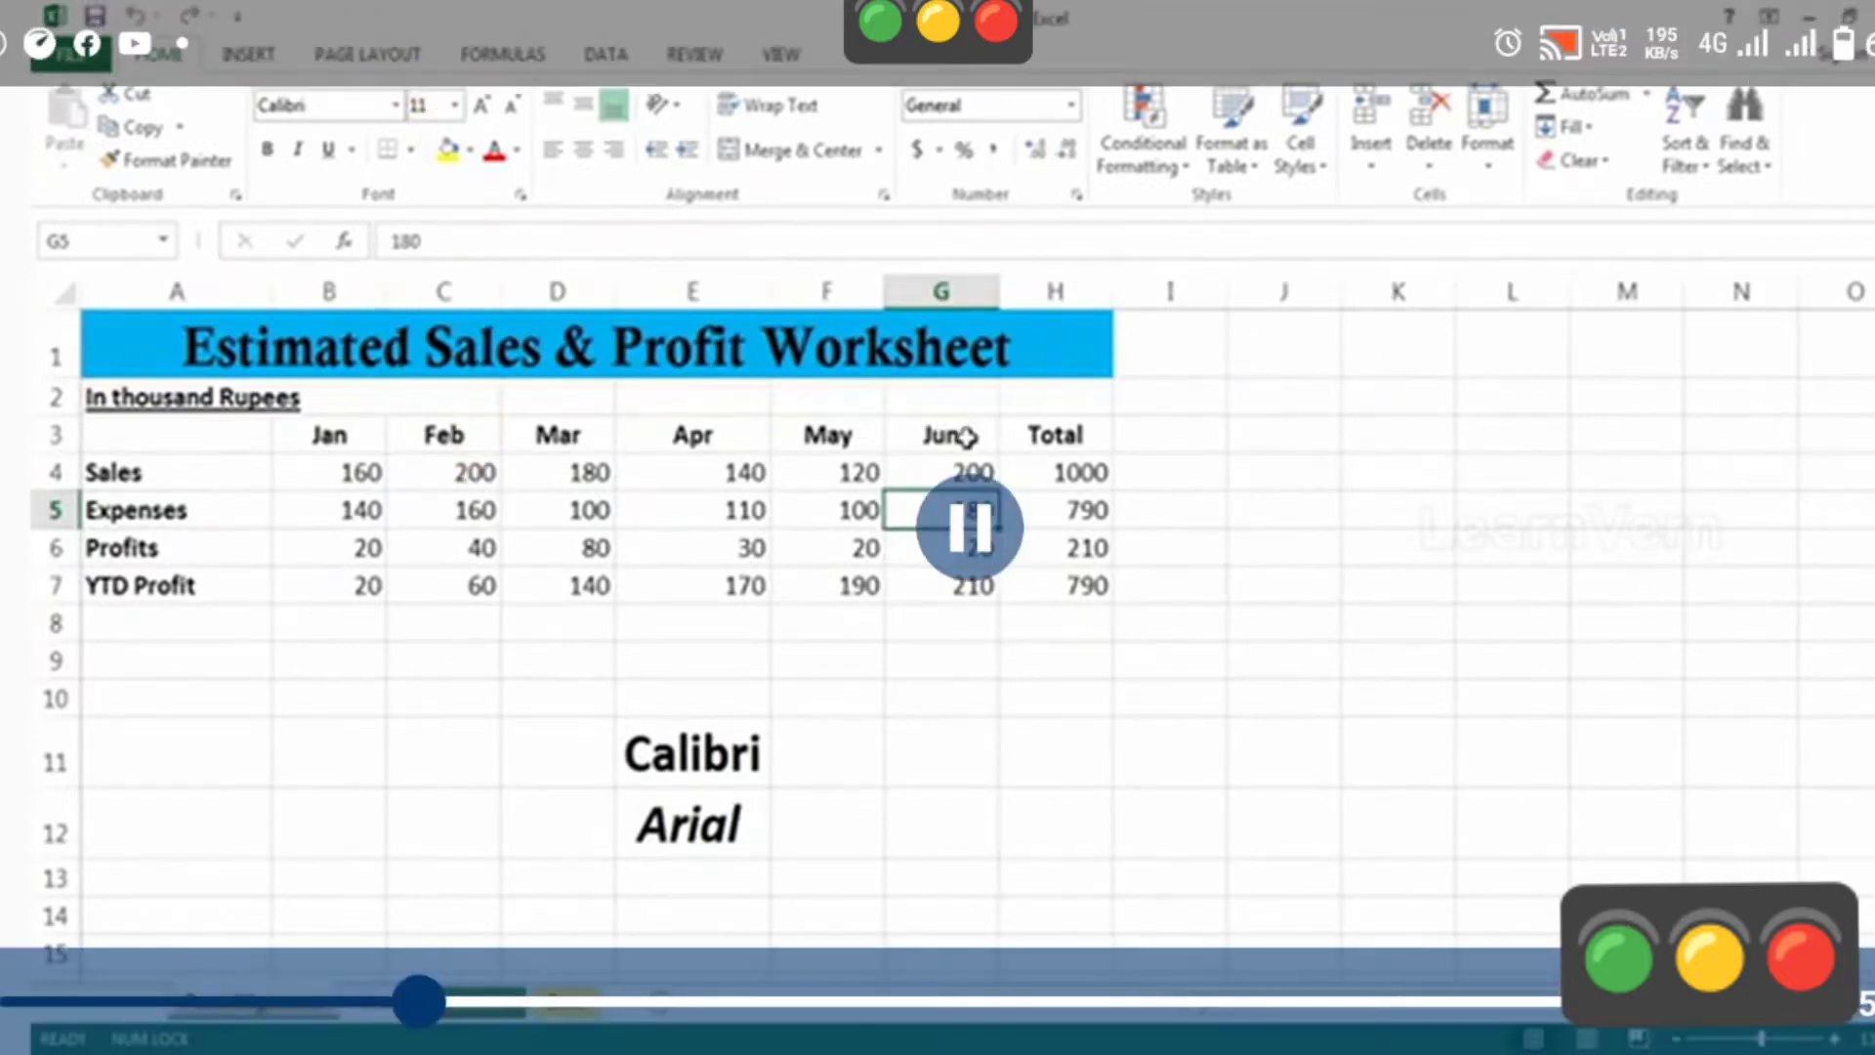
pyautogui.moveTo(488, 9); pyautogui.dragTo(482, 385)
pyautogui.scroll(-10, 938, 586)
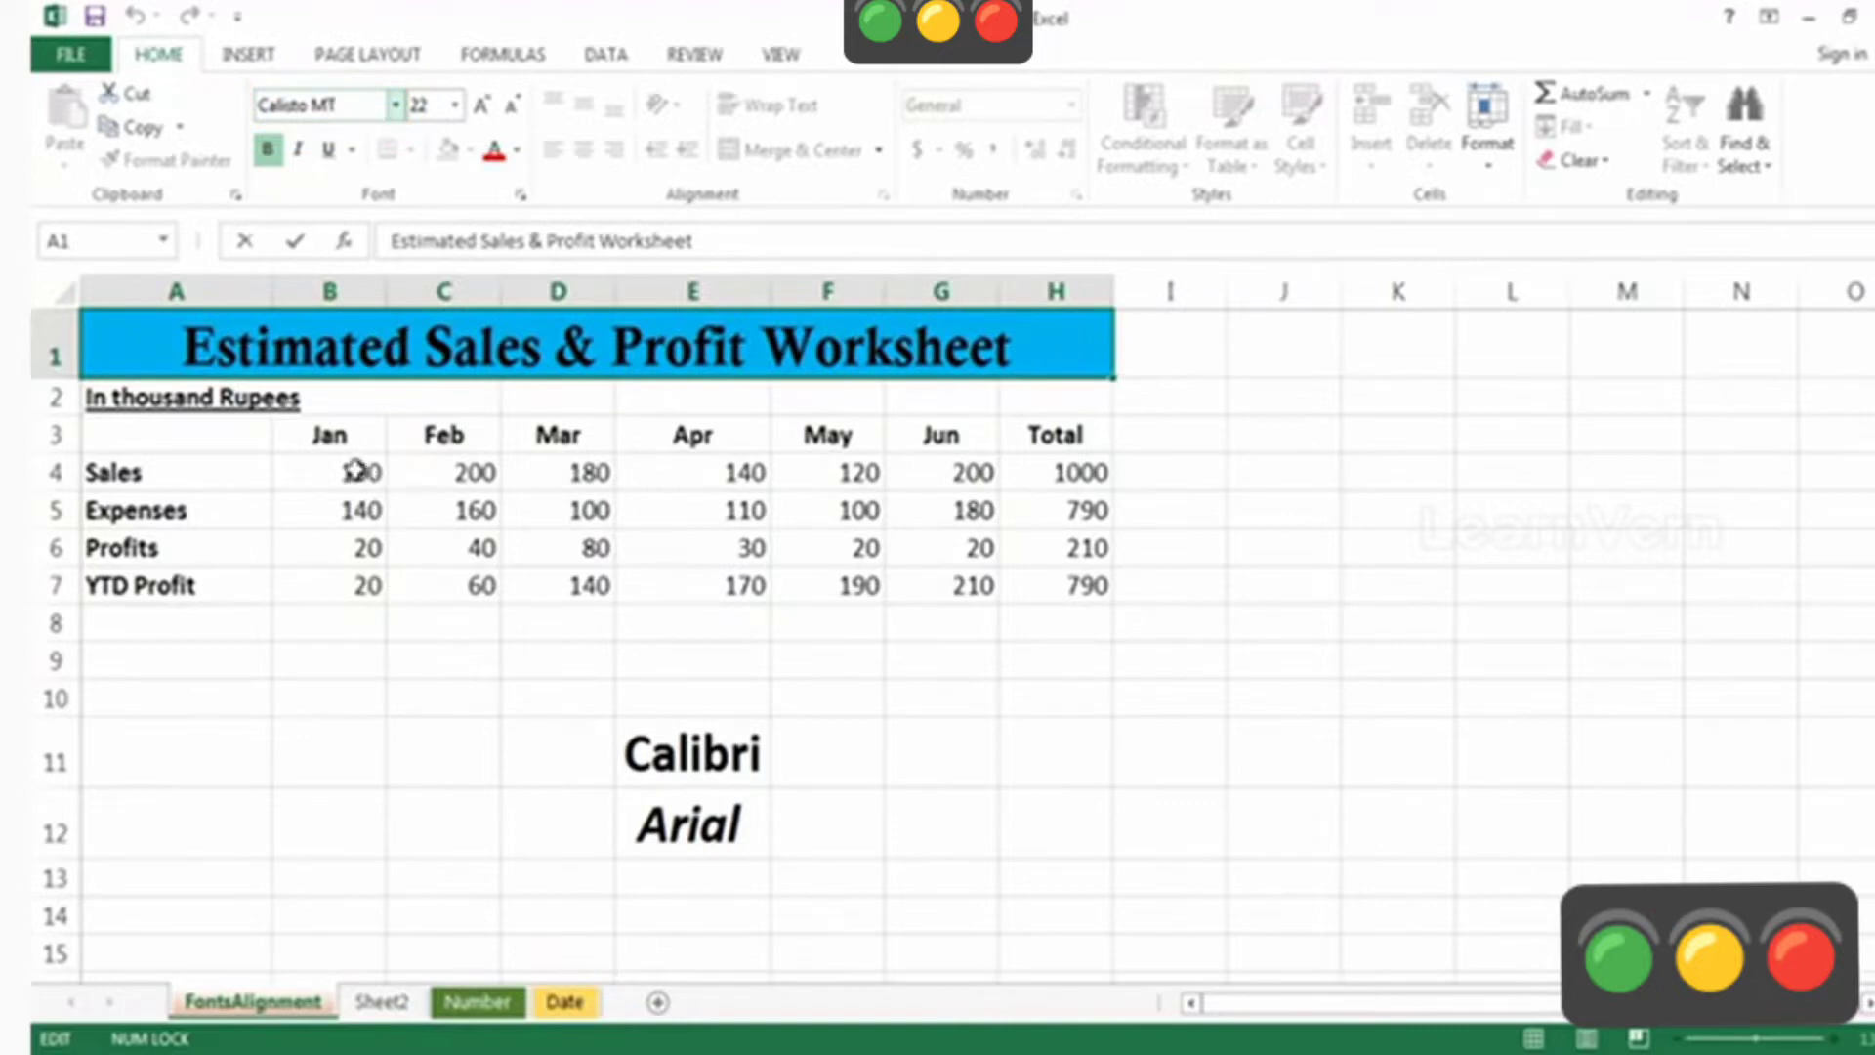
# - Make the Sales figures in B4:H4 bold and set their font size to 16
pyautogui.moveTo(310, 478); pyautogui.dragTo(1114, 472)
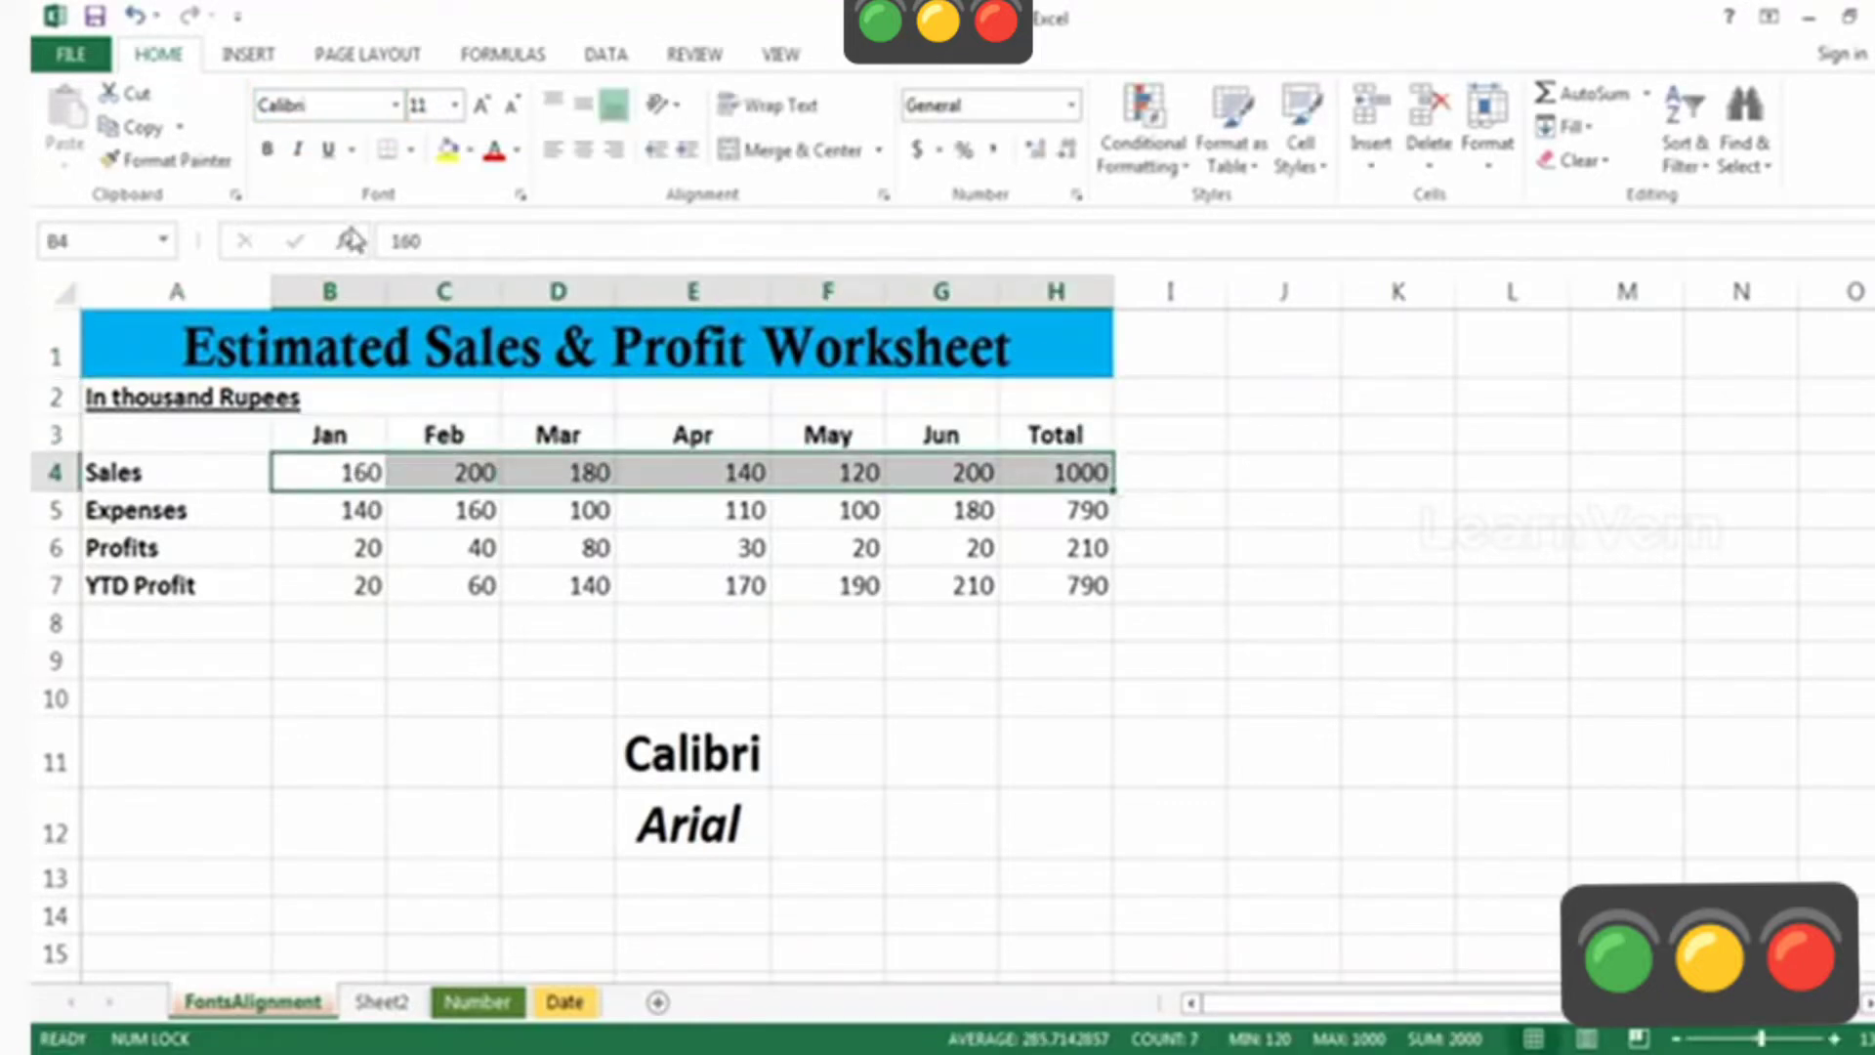
pyautogui.click(273, 159)
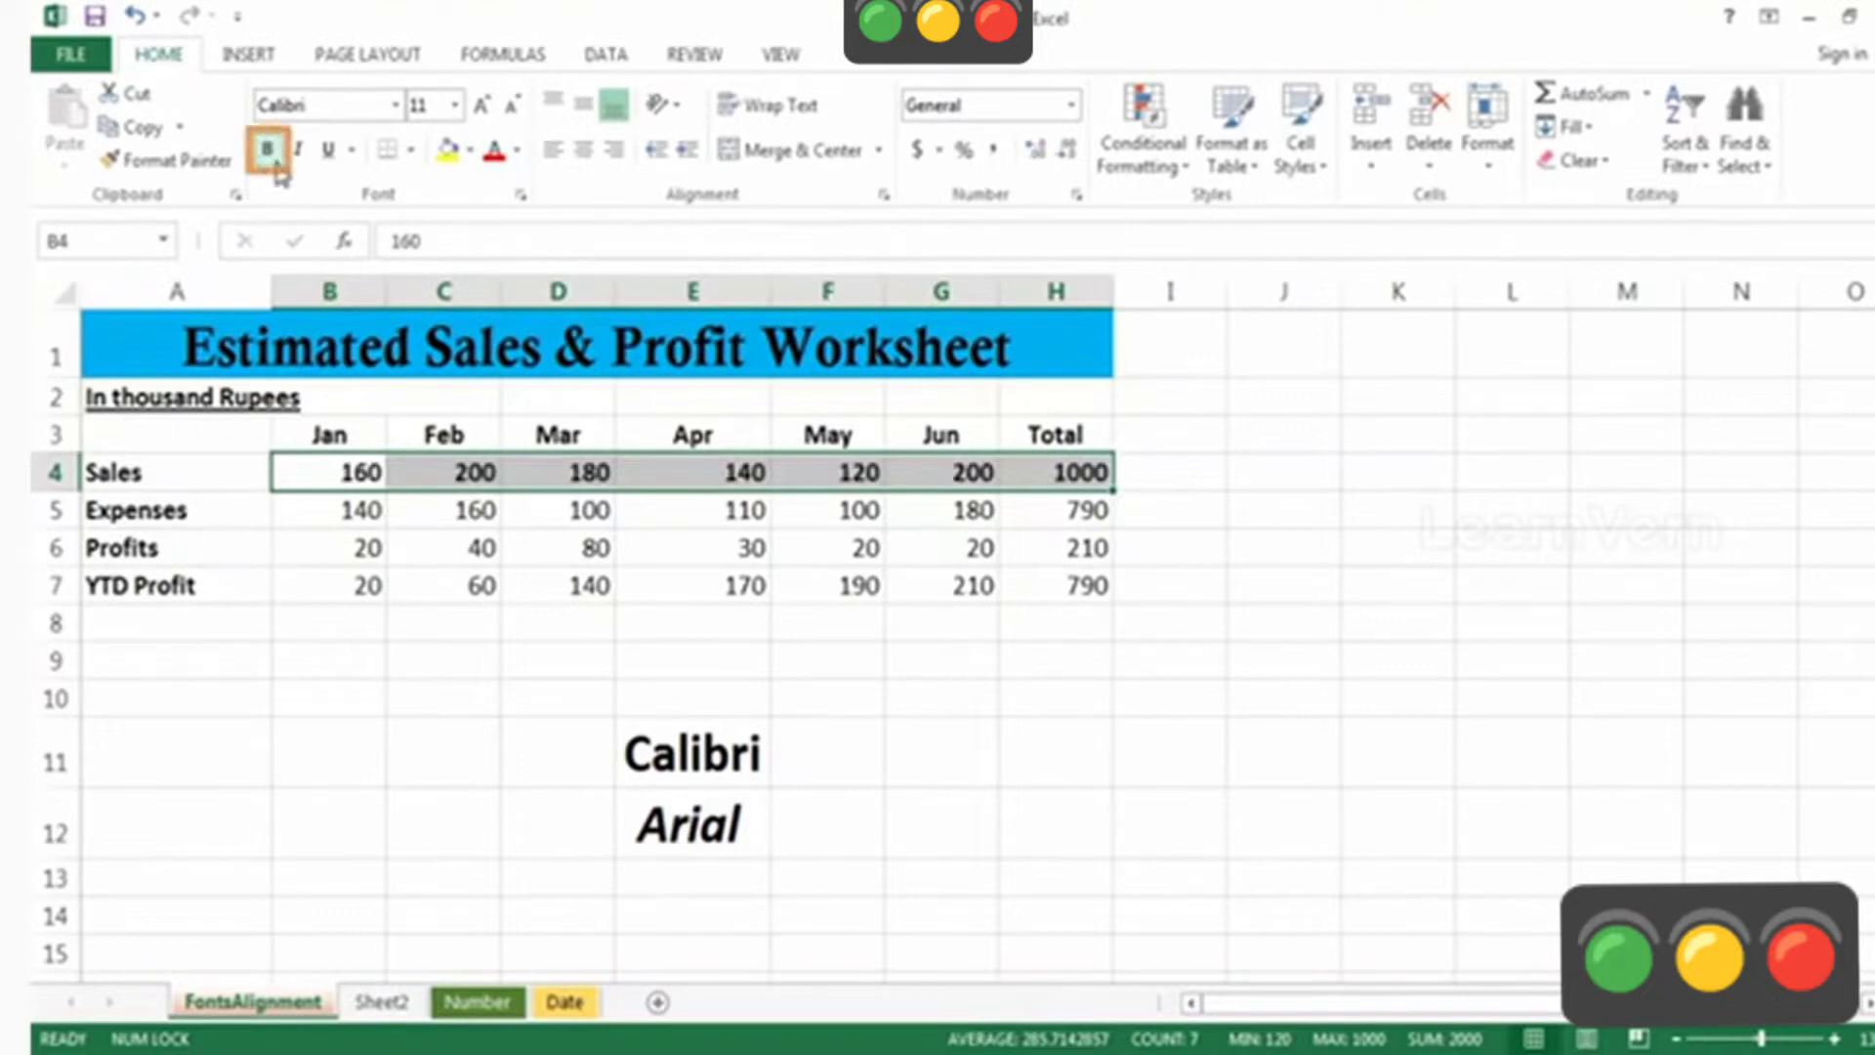
pyautogui.click(455, 105)
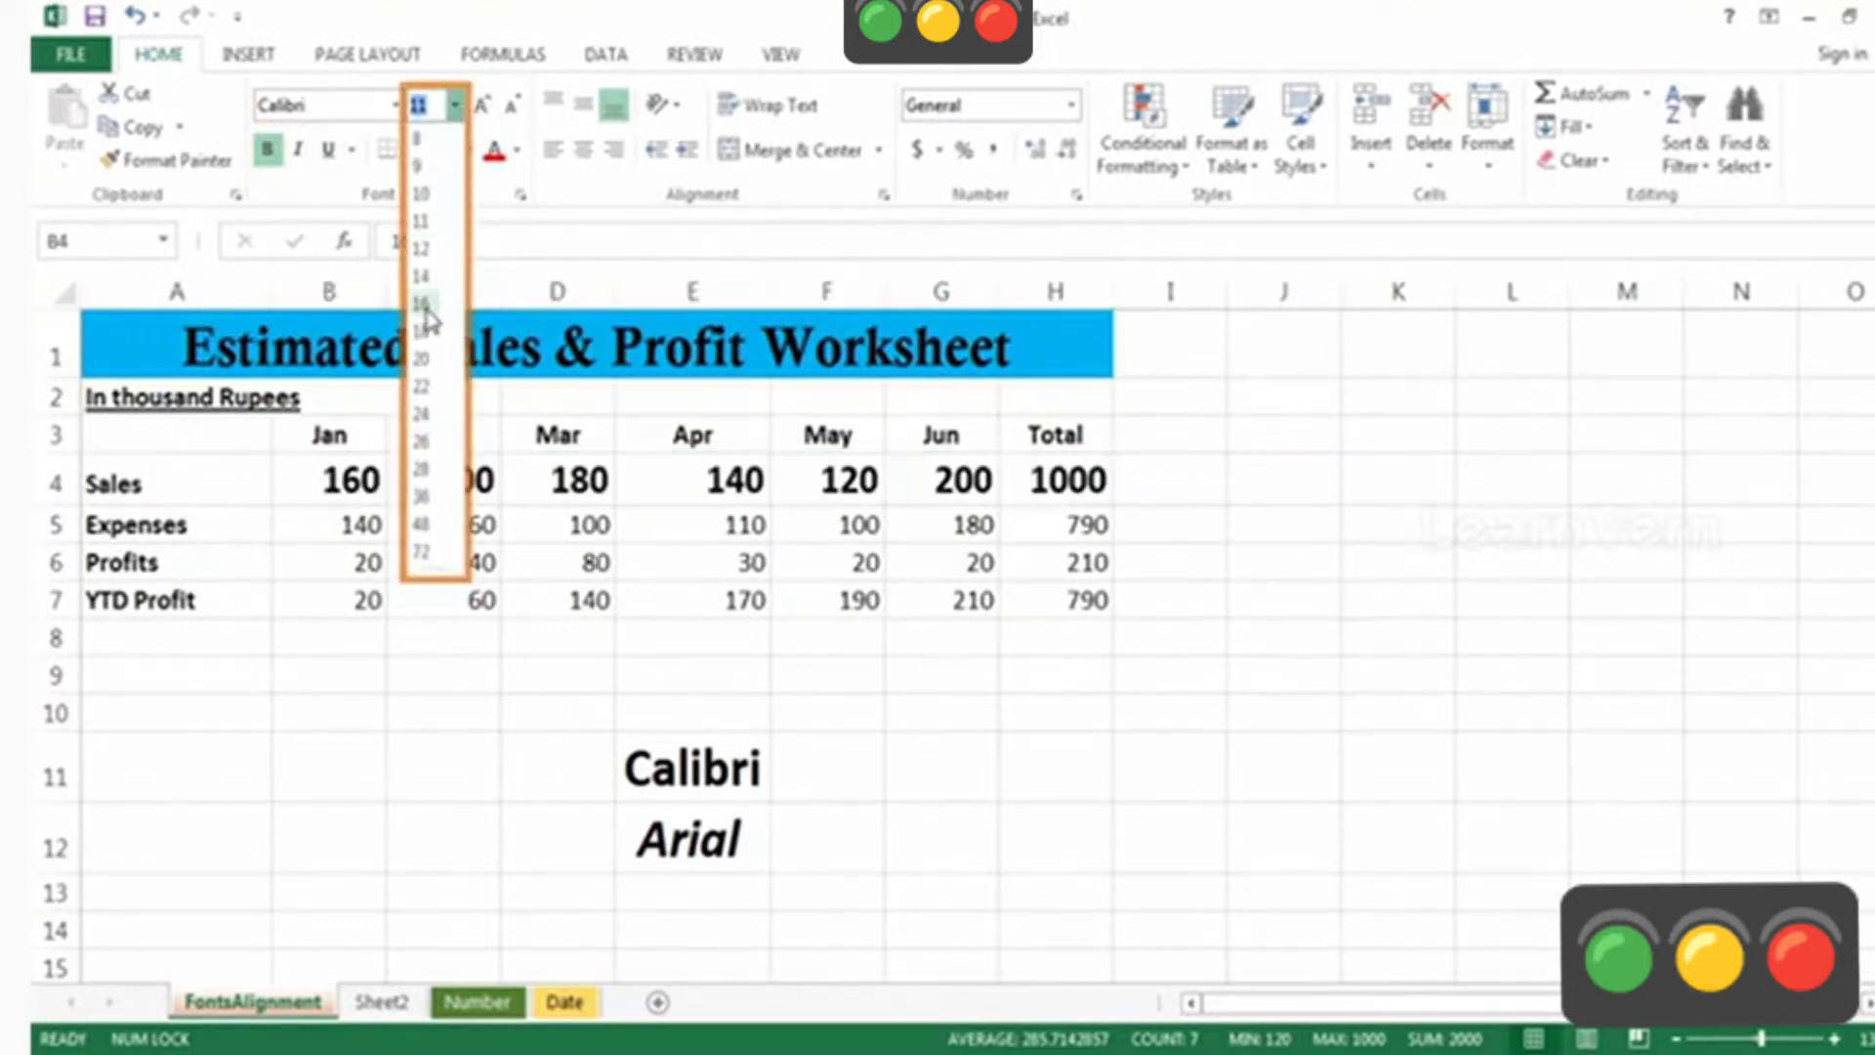
pyautogui.click(425, 305)
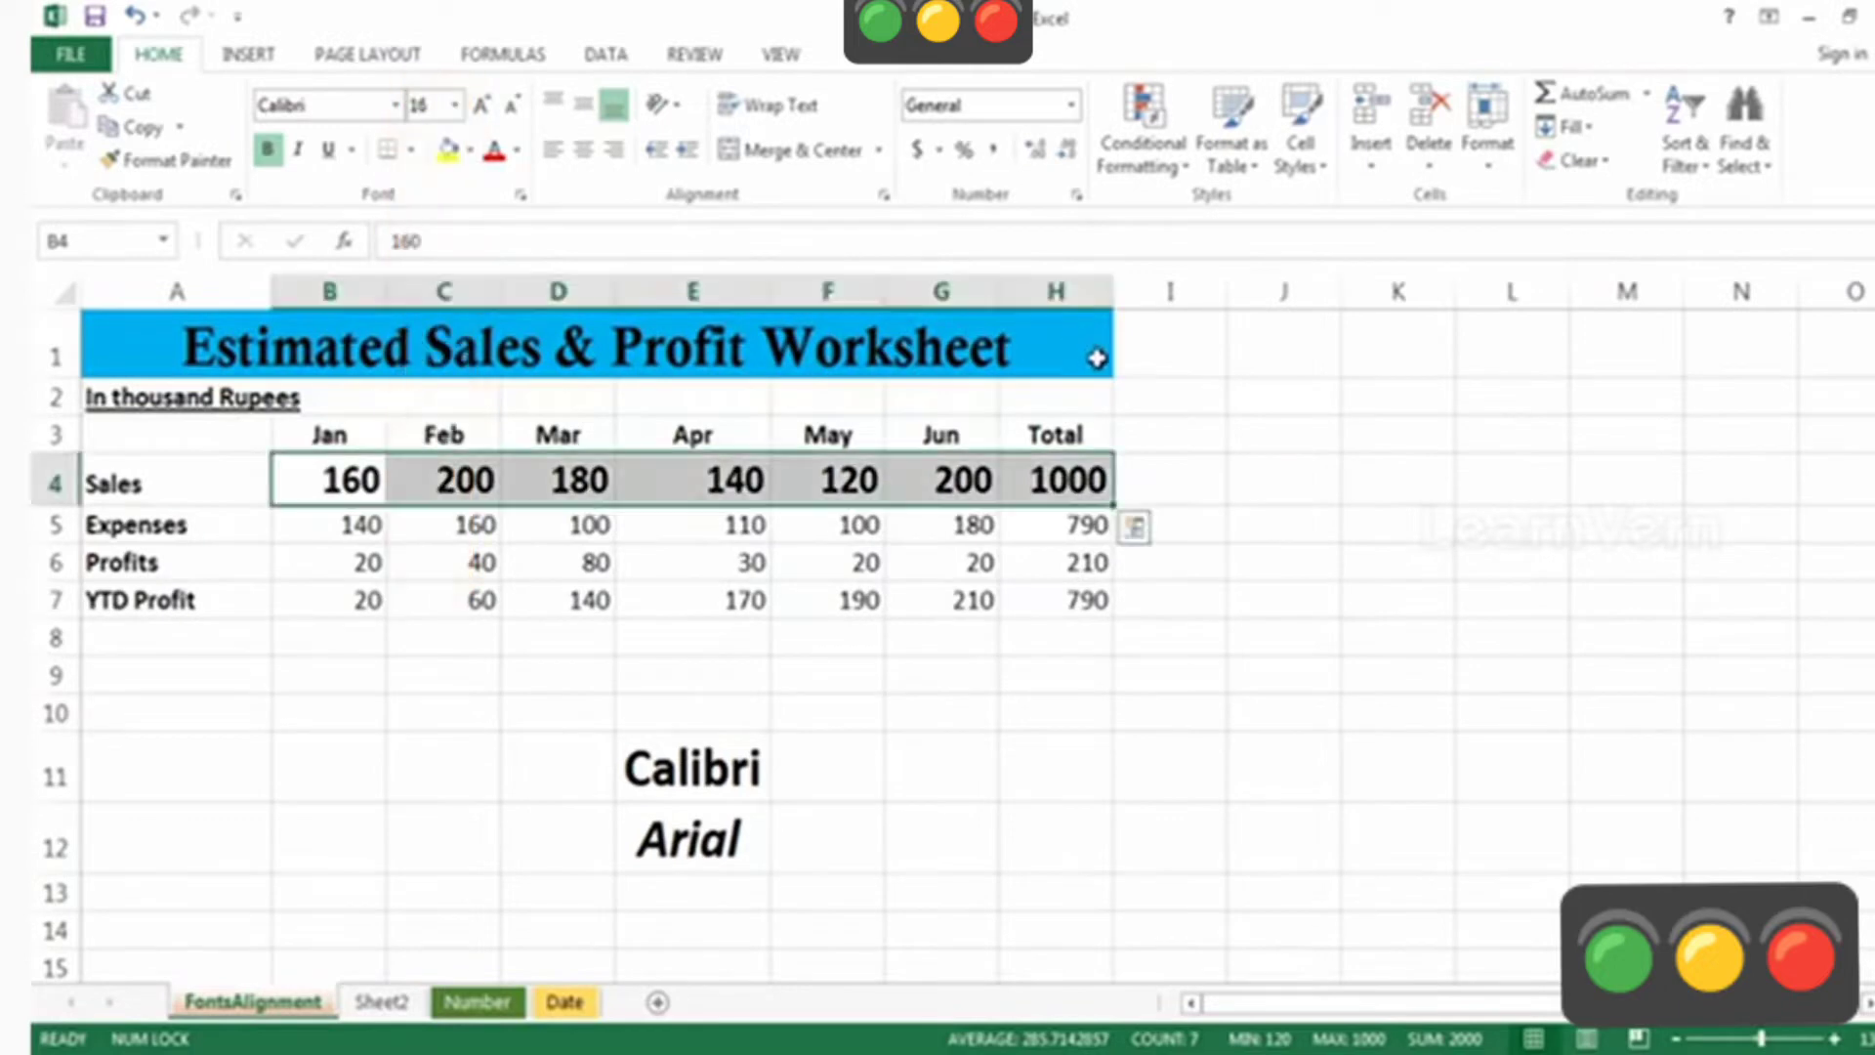
# - Try italic and underline on the Sales figures in B4:H4 with bold off and on, leaving only bold applied
pyautogui.click(300, 155)
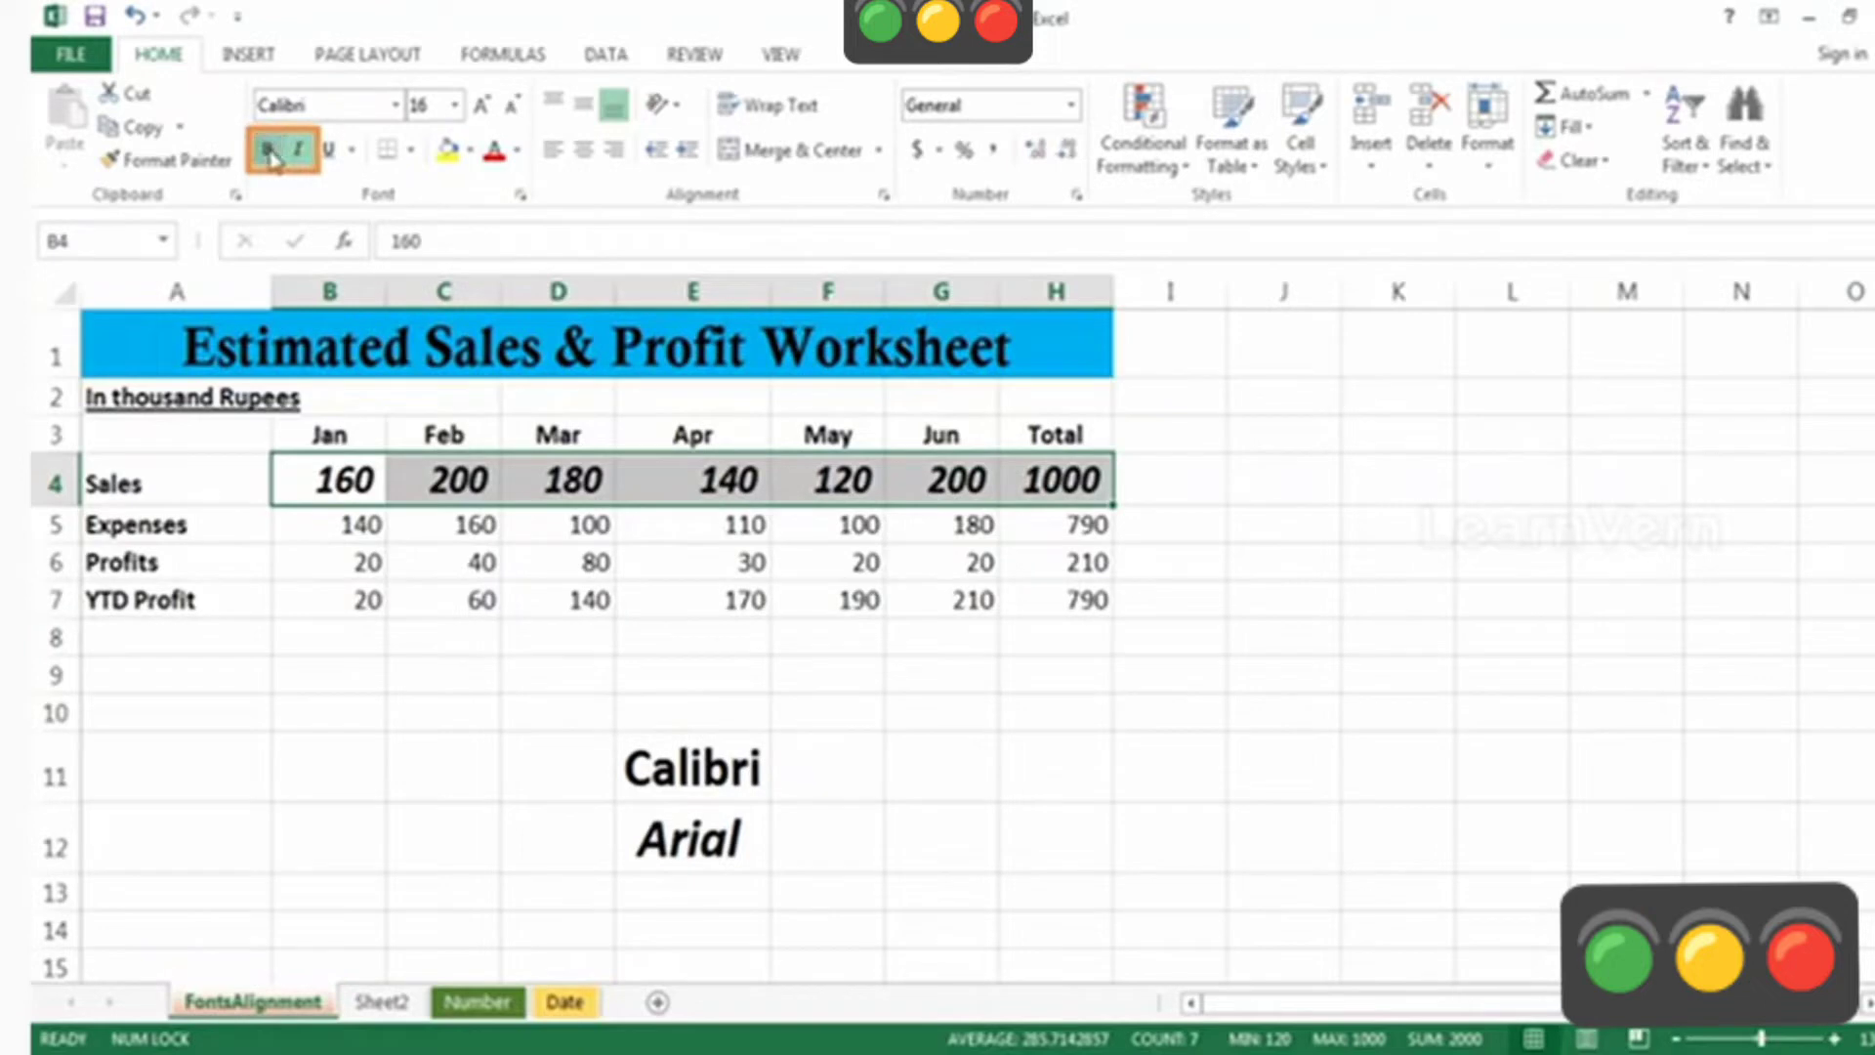
pyautogui.click(269, 150)
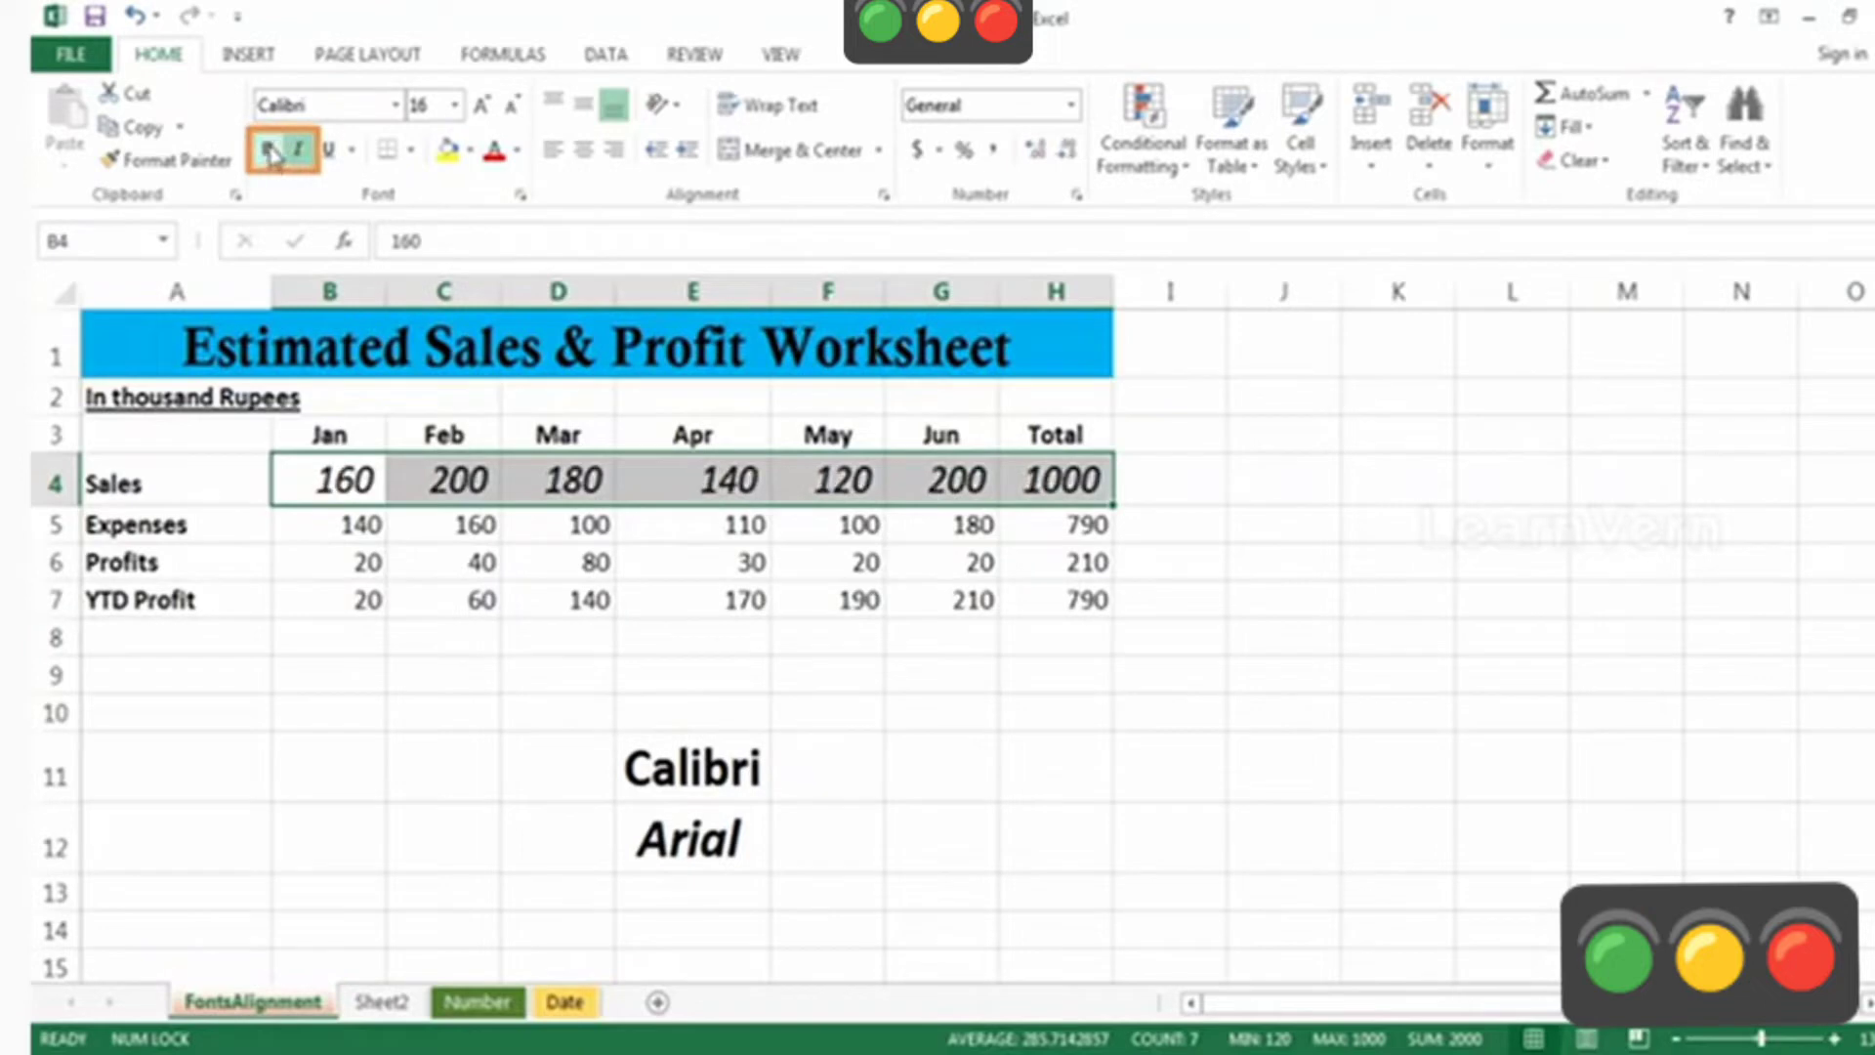
pyautogui.click(329, 152)
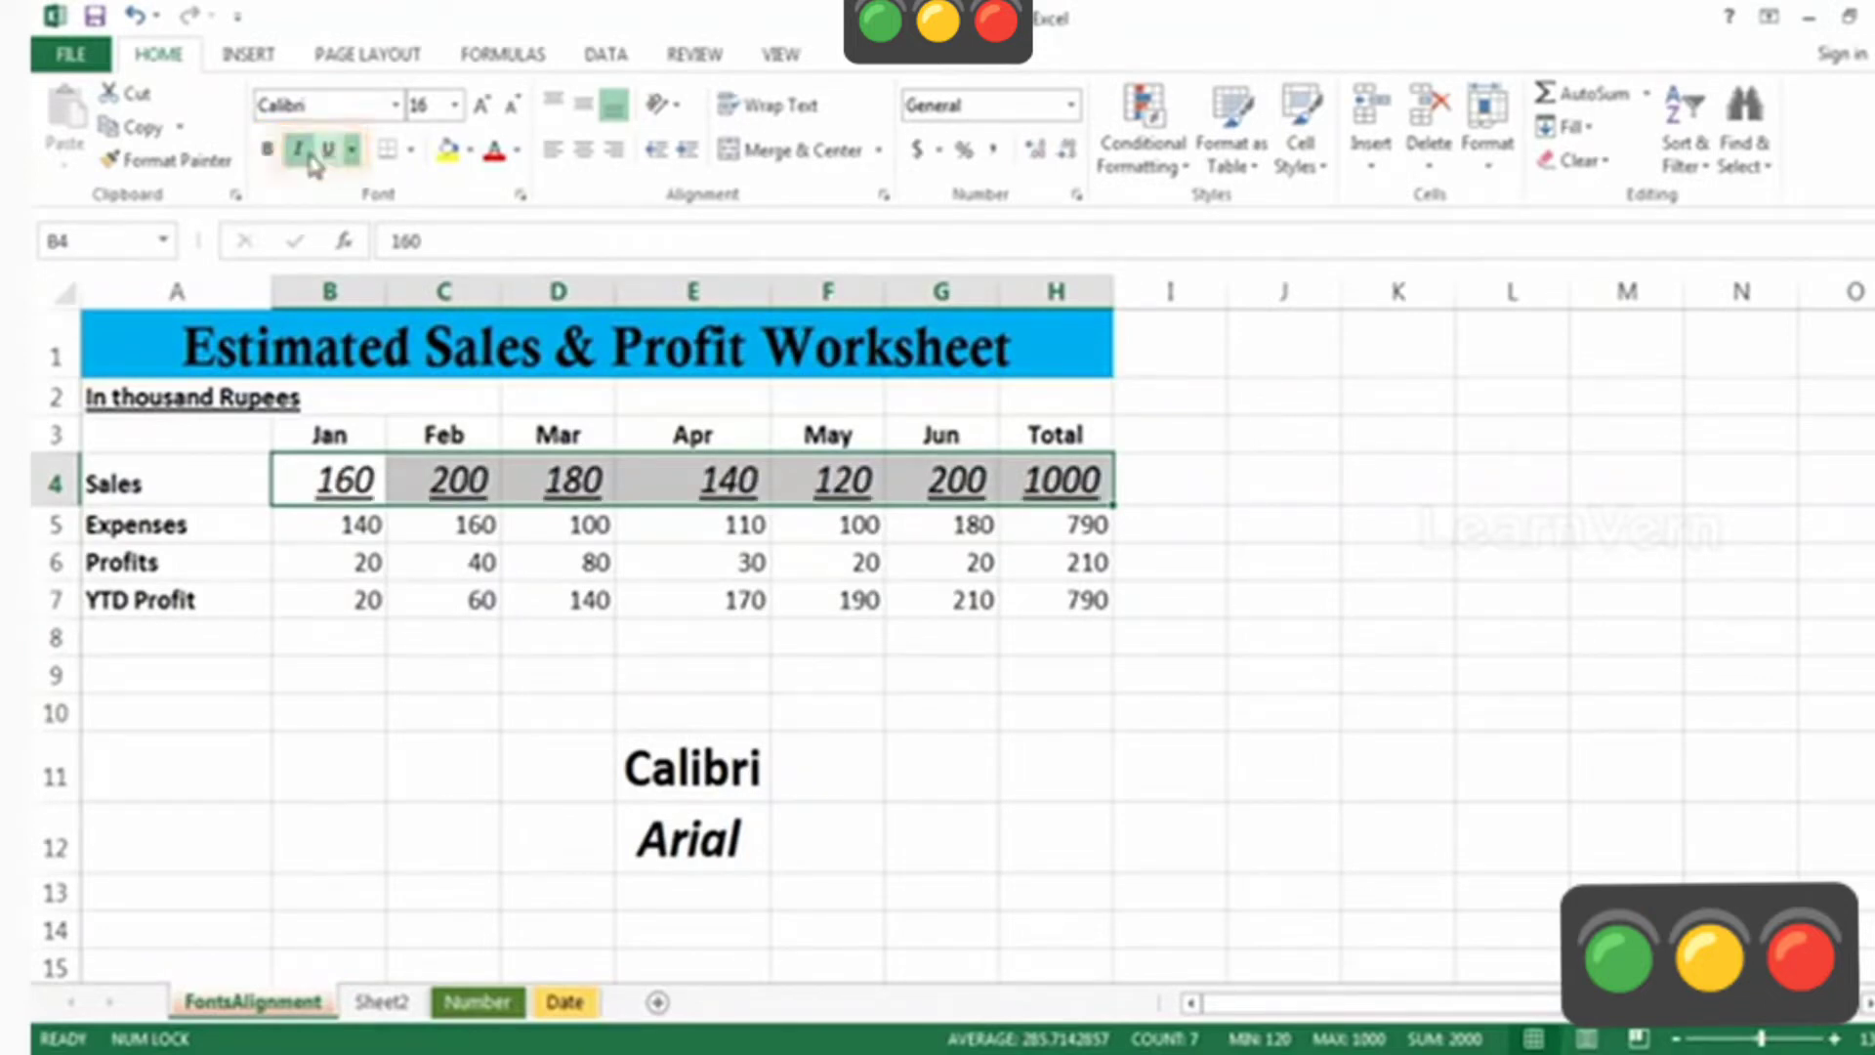
pyautogui.click(270, 150)
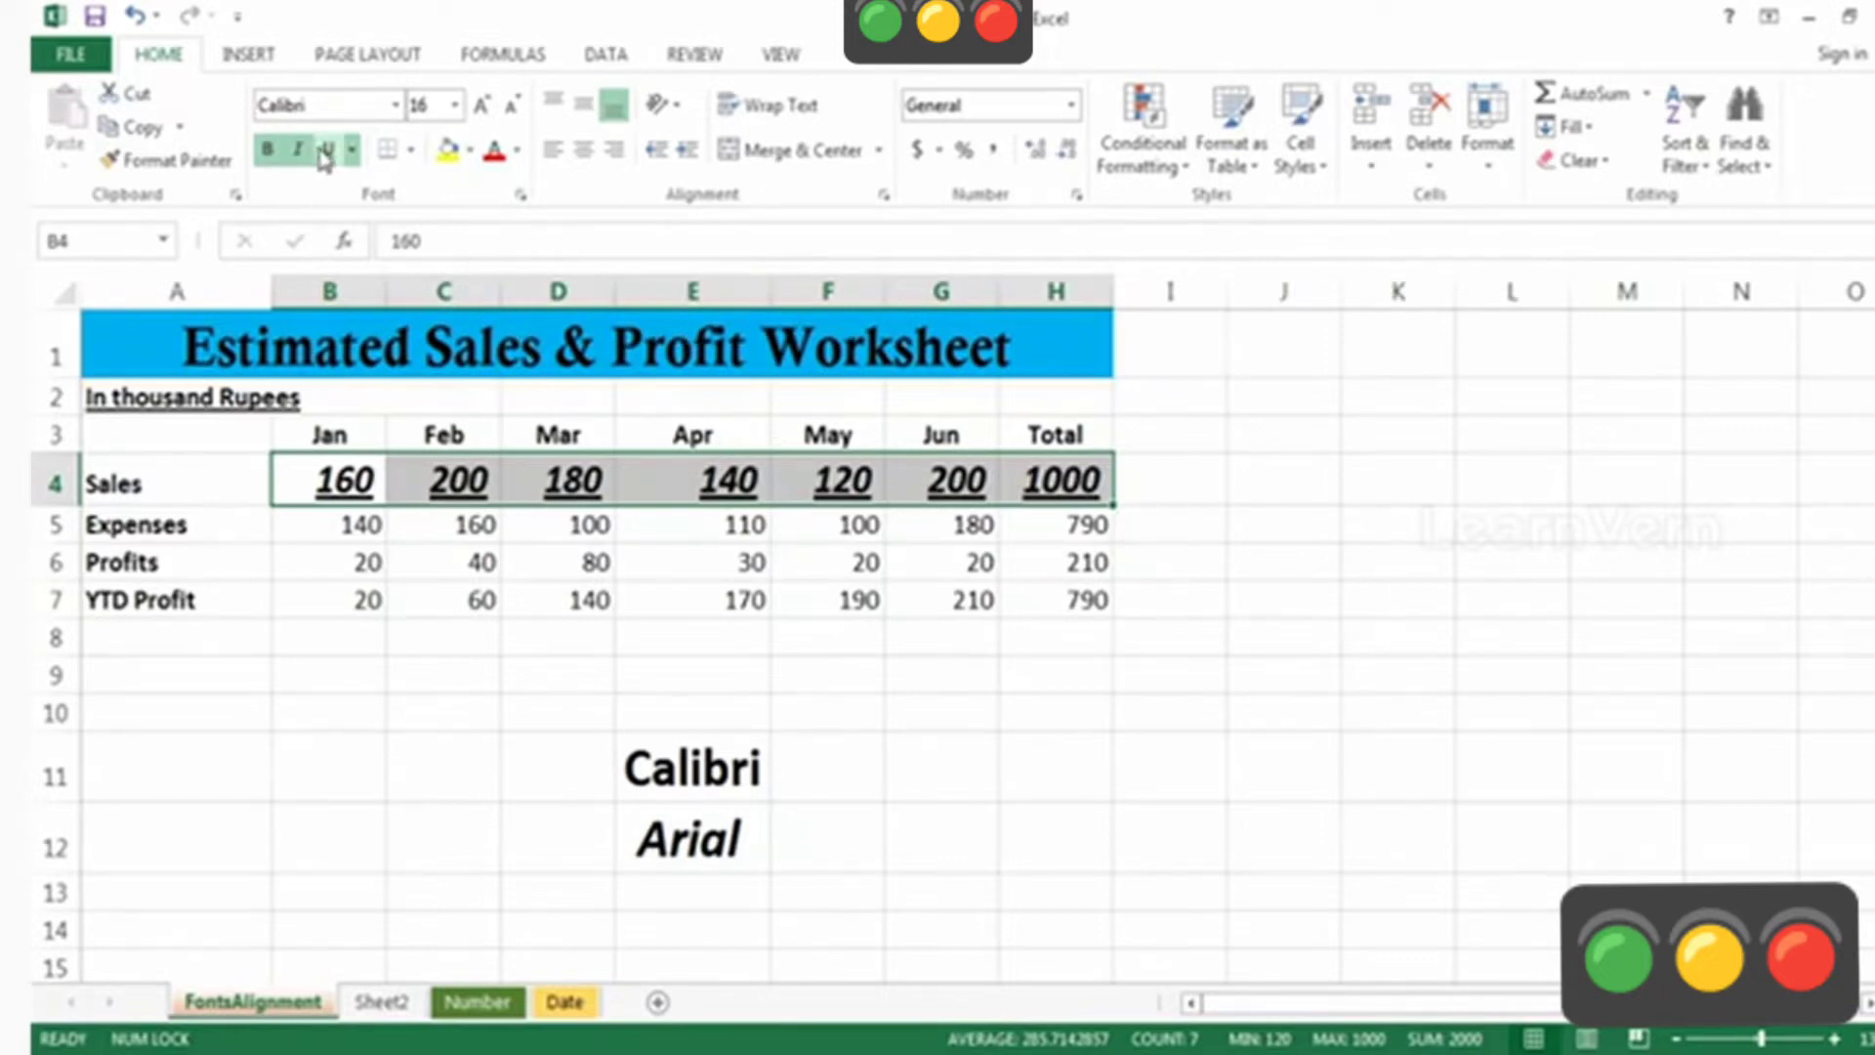
pyautogui.click(328, 149)
pyautogui.click(298, 149)
pyautogui.click(1240, 701)
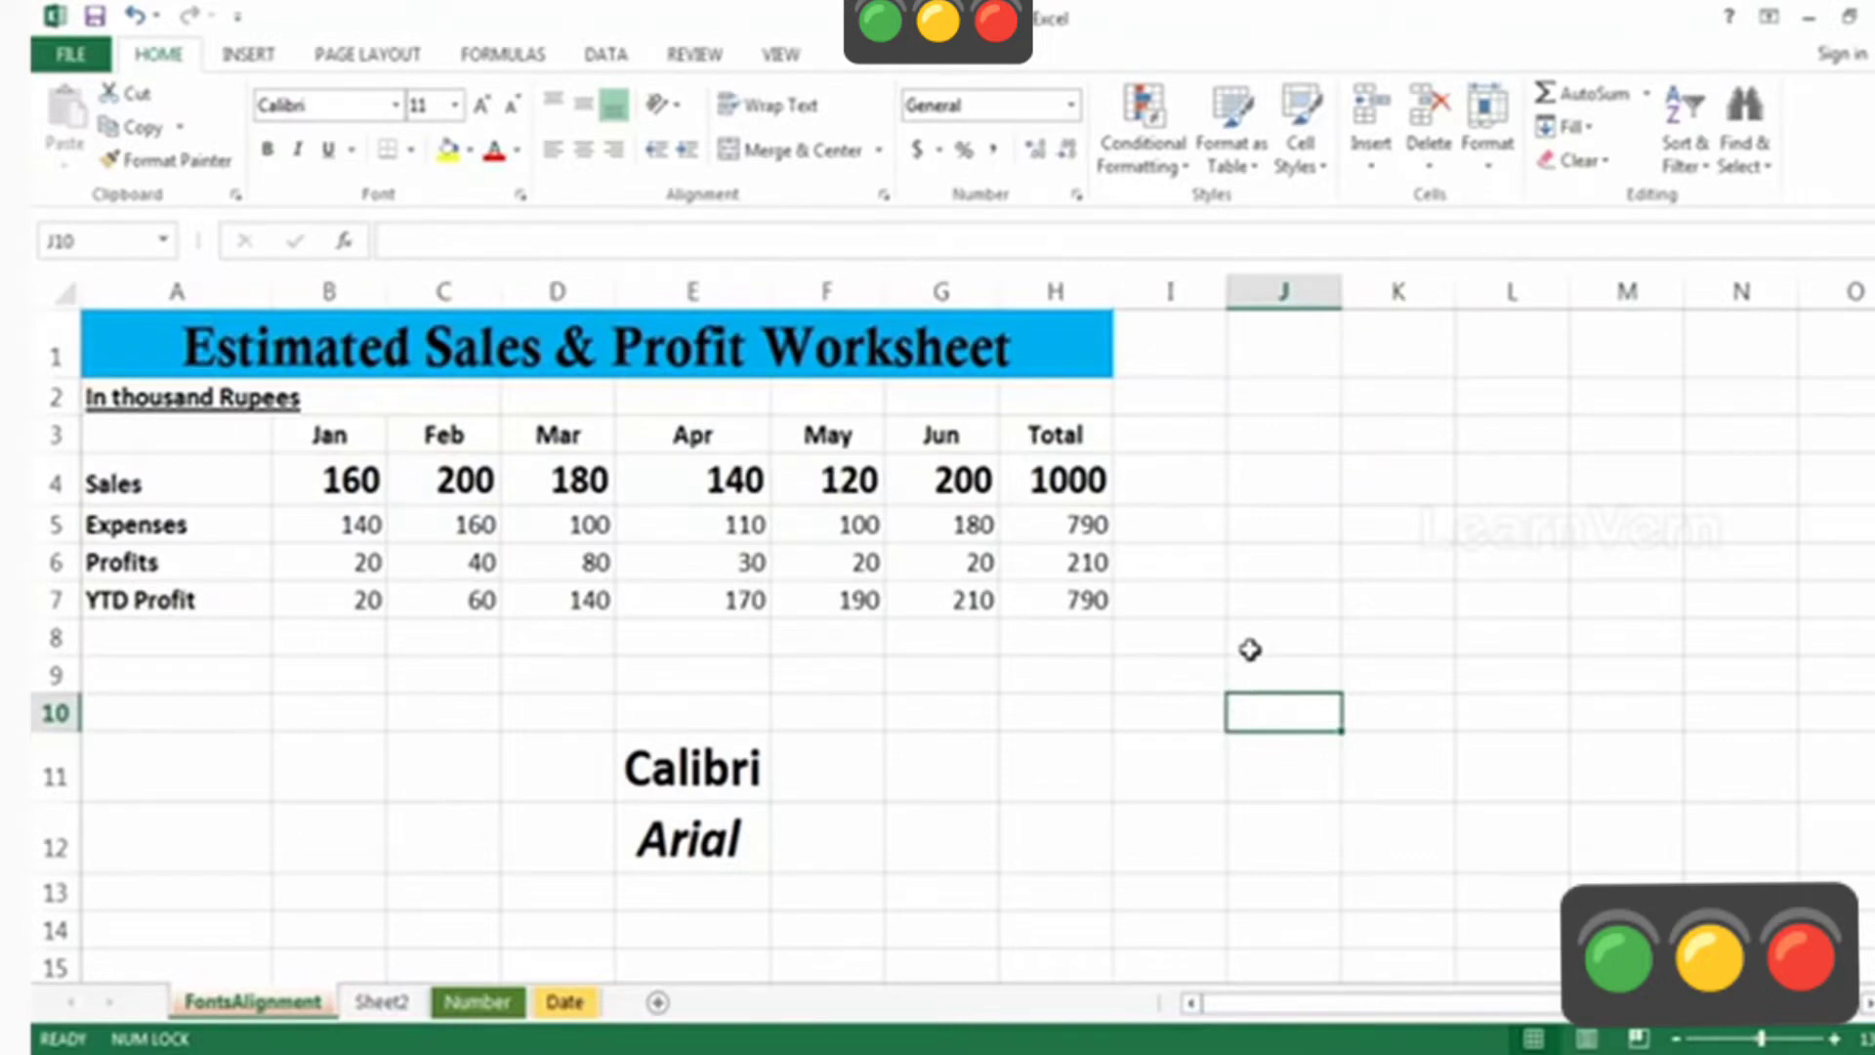
# - Undo all the font style and size changes made to the Sales figures in B4:H4
pyautogui.hotkey('ctrl', 'z')
pyautogui.hotkey('ctrl', 'z')
pyautogui.hotkey('ctrl', 'z')
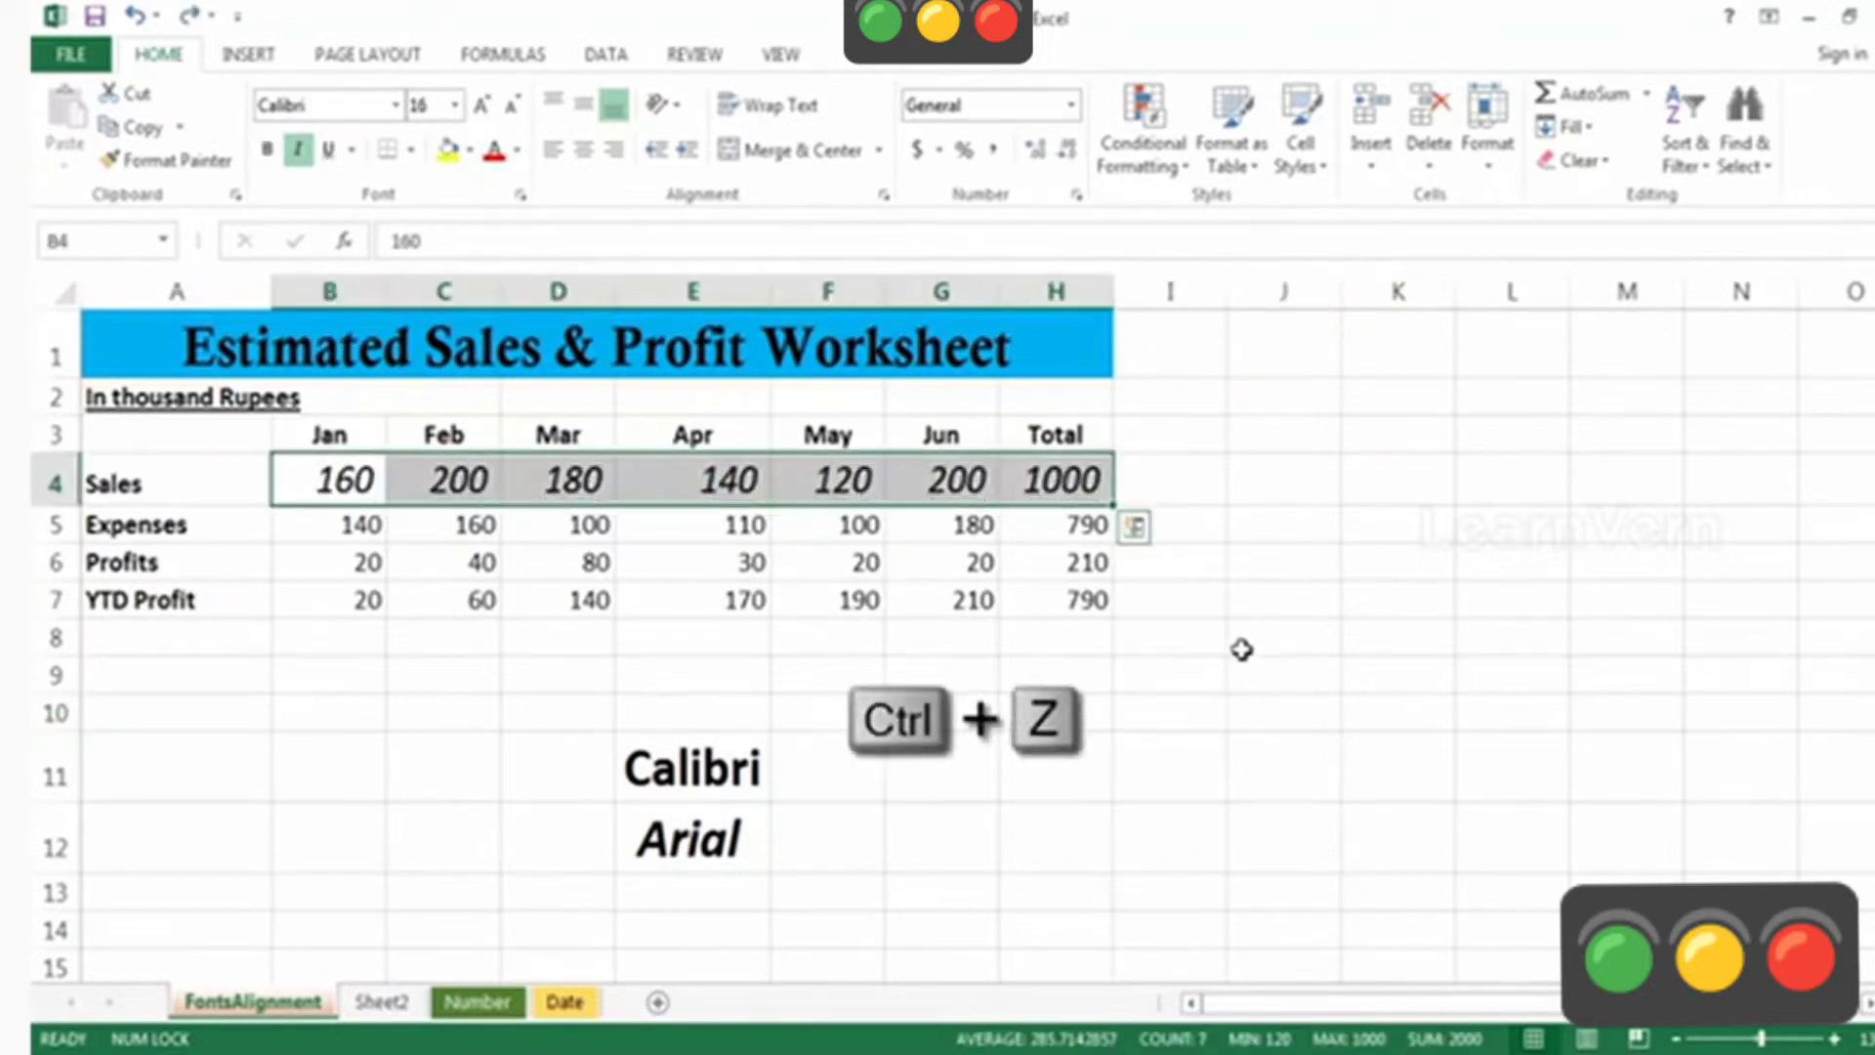
pyautogui.hotkey('ctrl', 'z')
pyautogui.hotkey('ctrl', 'z')
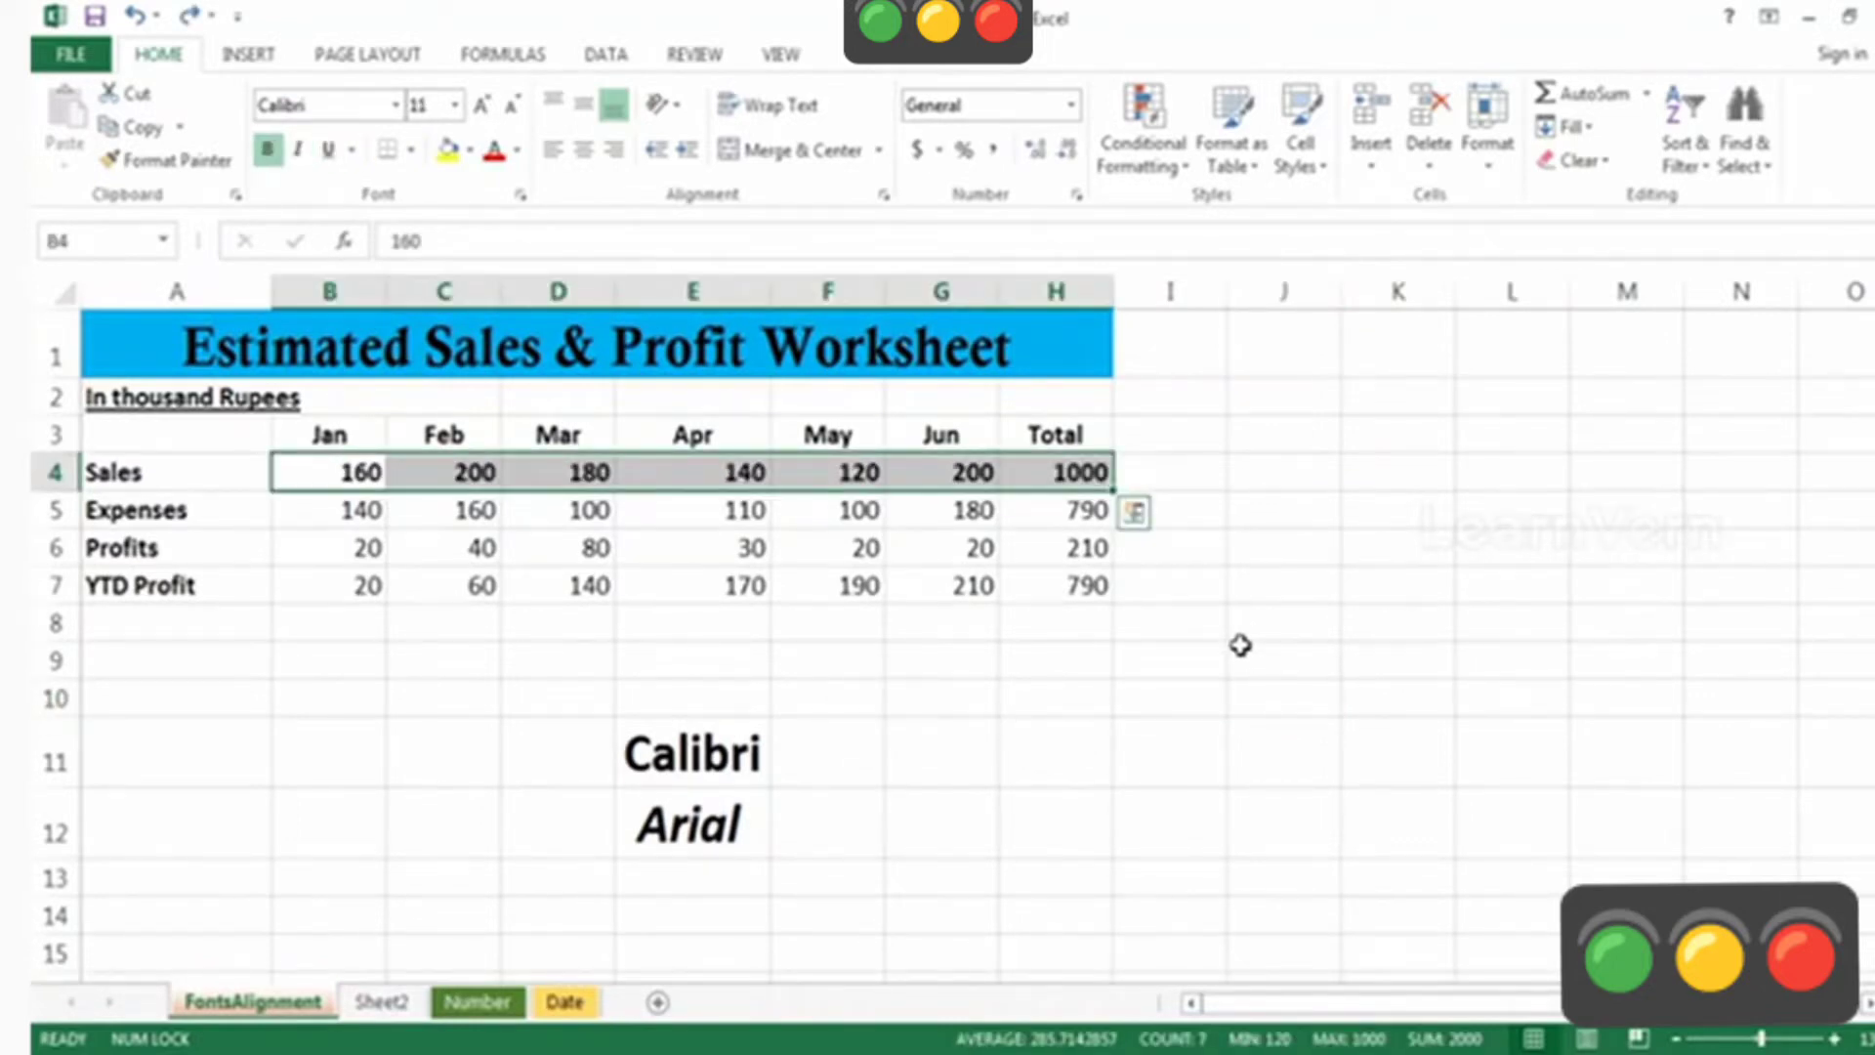
pyautogui.hotkey('ctrl', 'z')
pyautogui.click(1285, 532)
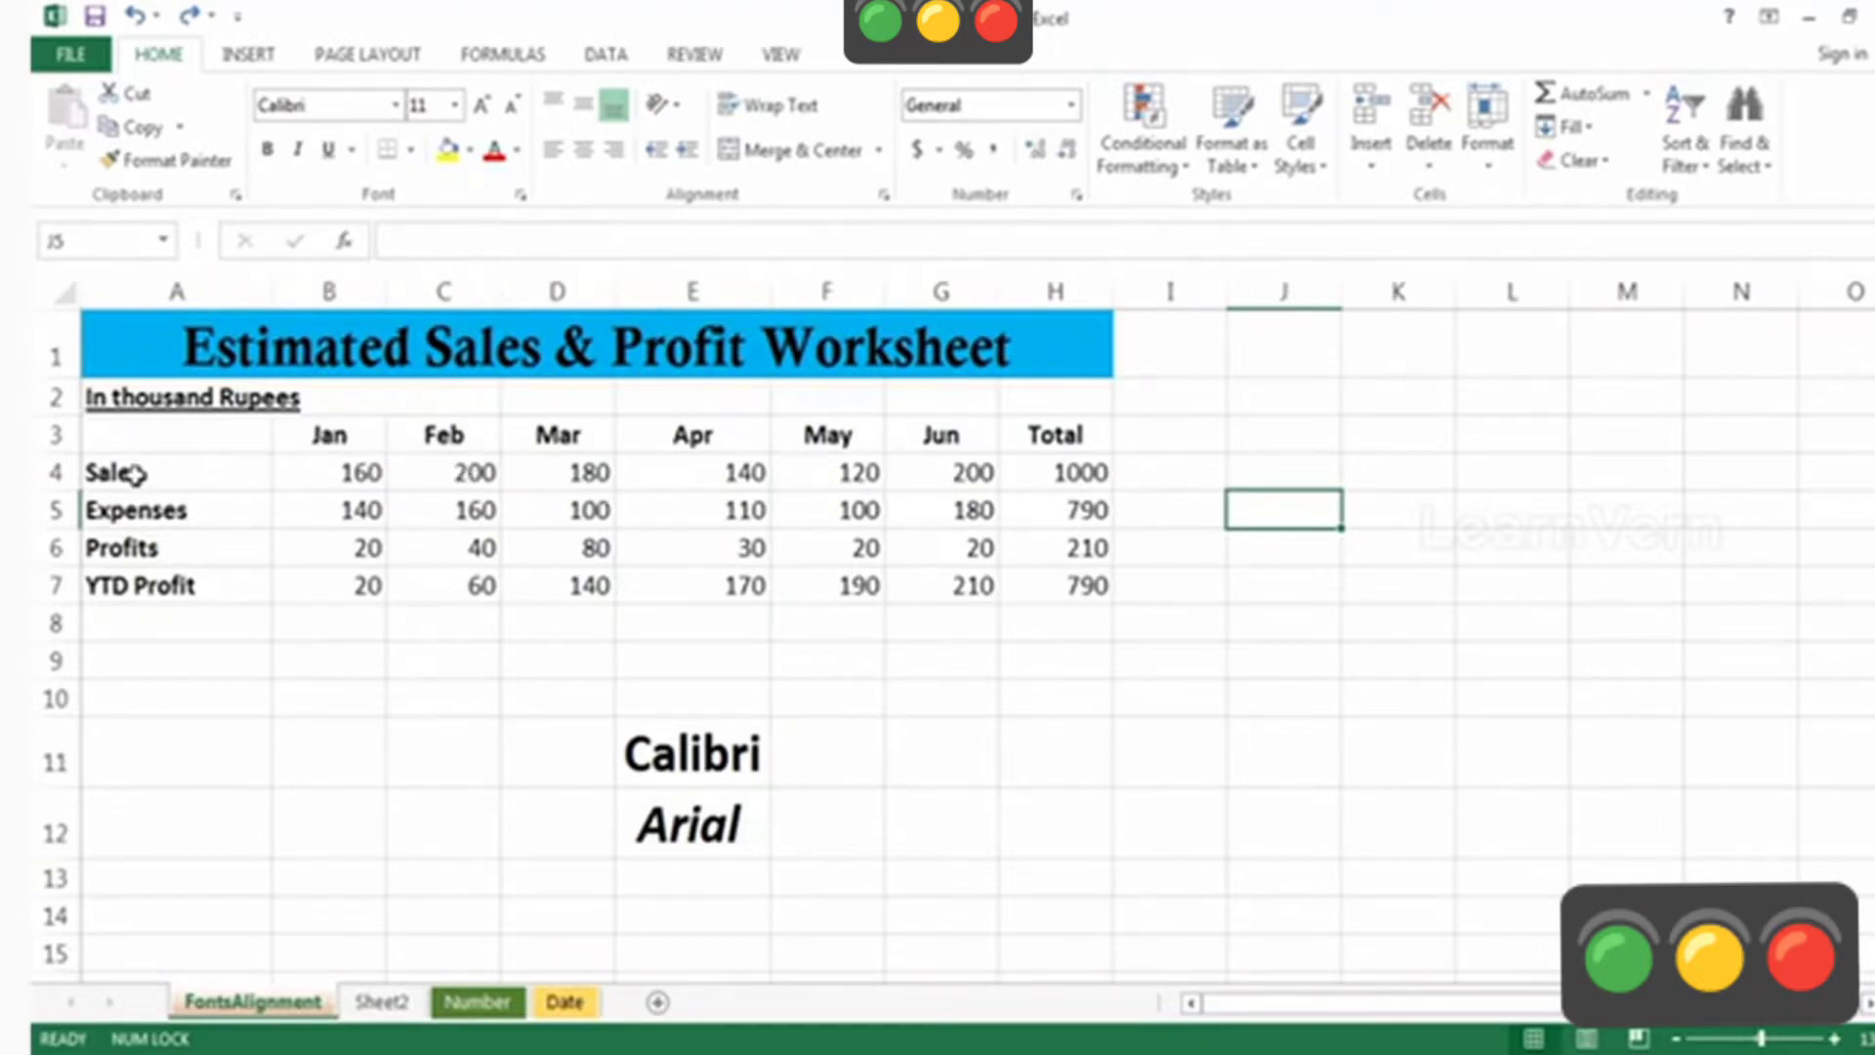
# - Fill the row labels in A4:A7 with a light blue theme colour
pyautogui.moveTo(265, 467); pyautogui.dragTo(272, 571)
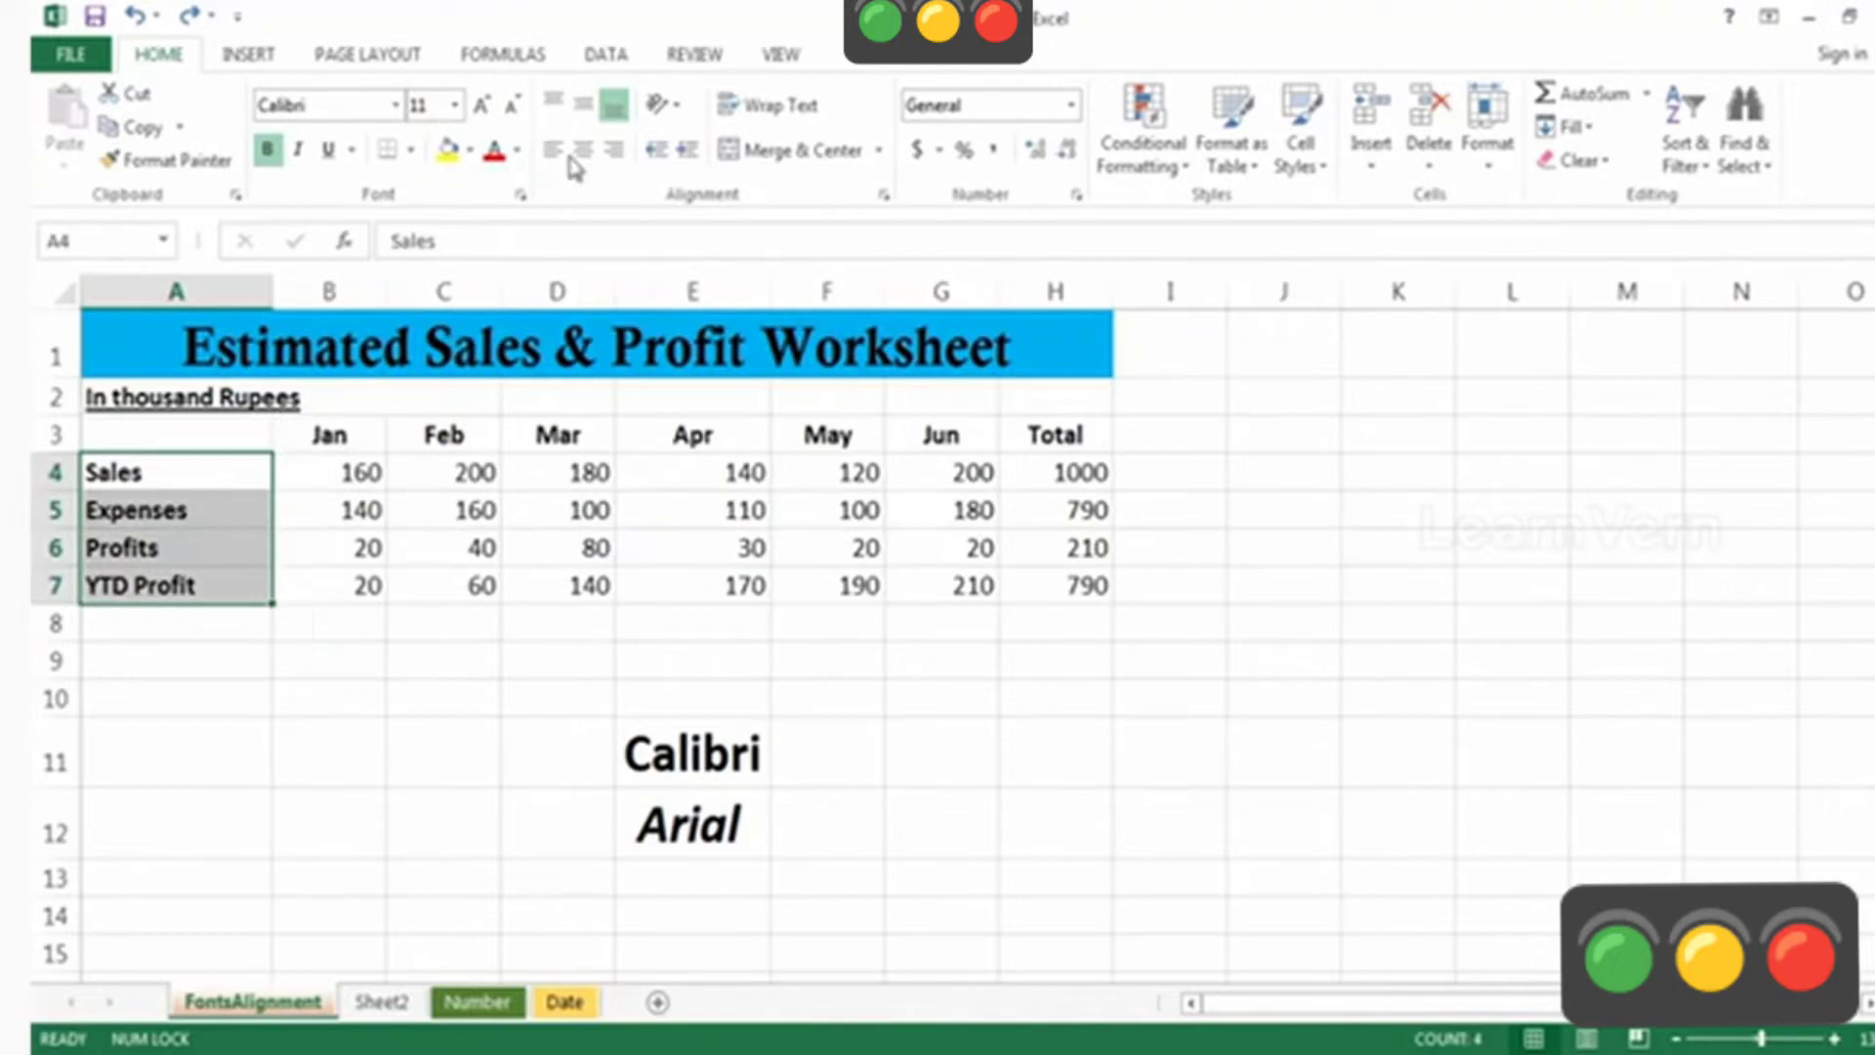
pyautogui.click(470, 151)
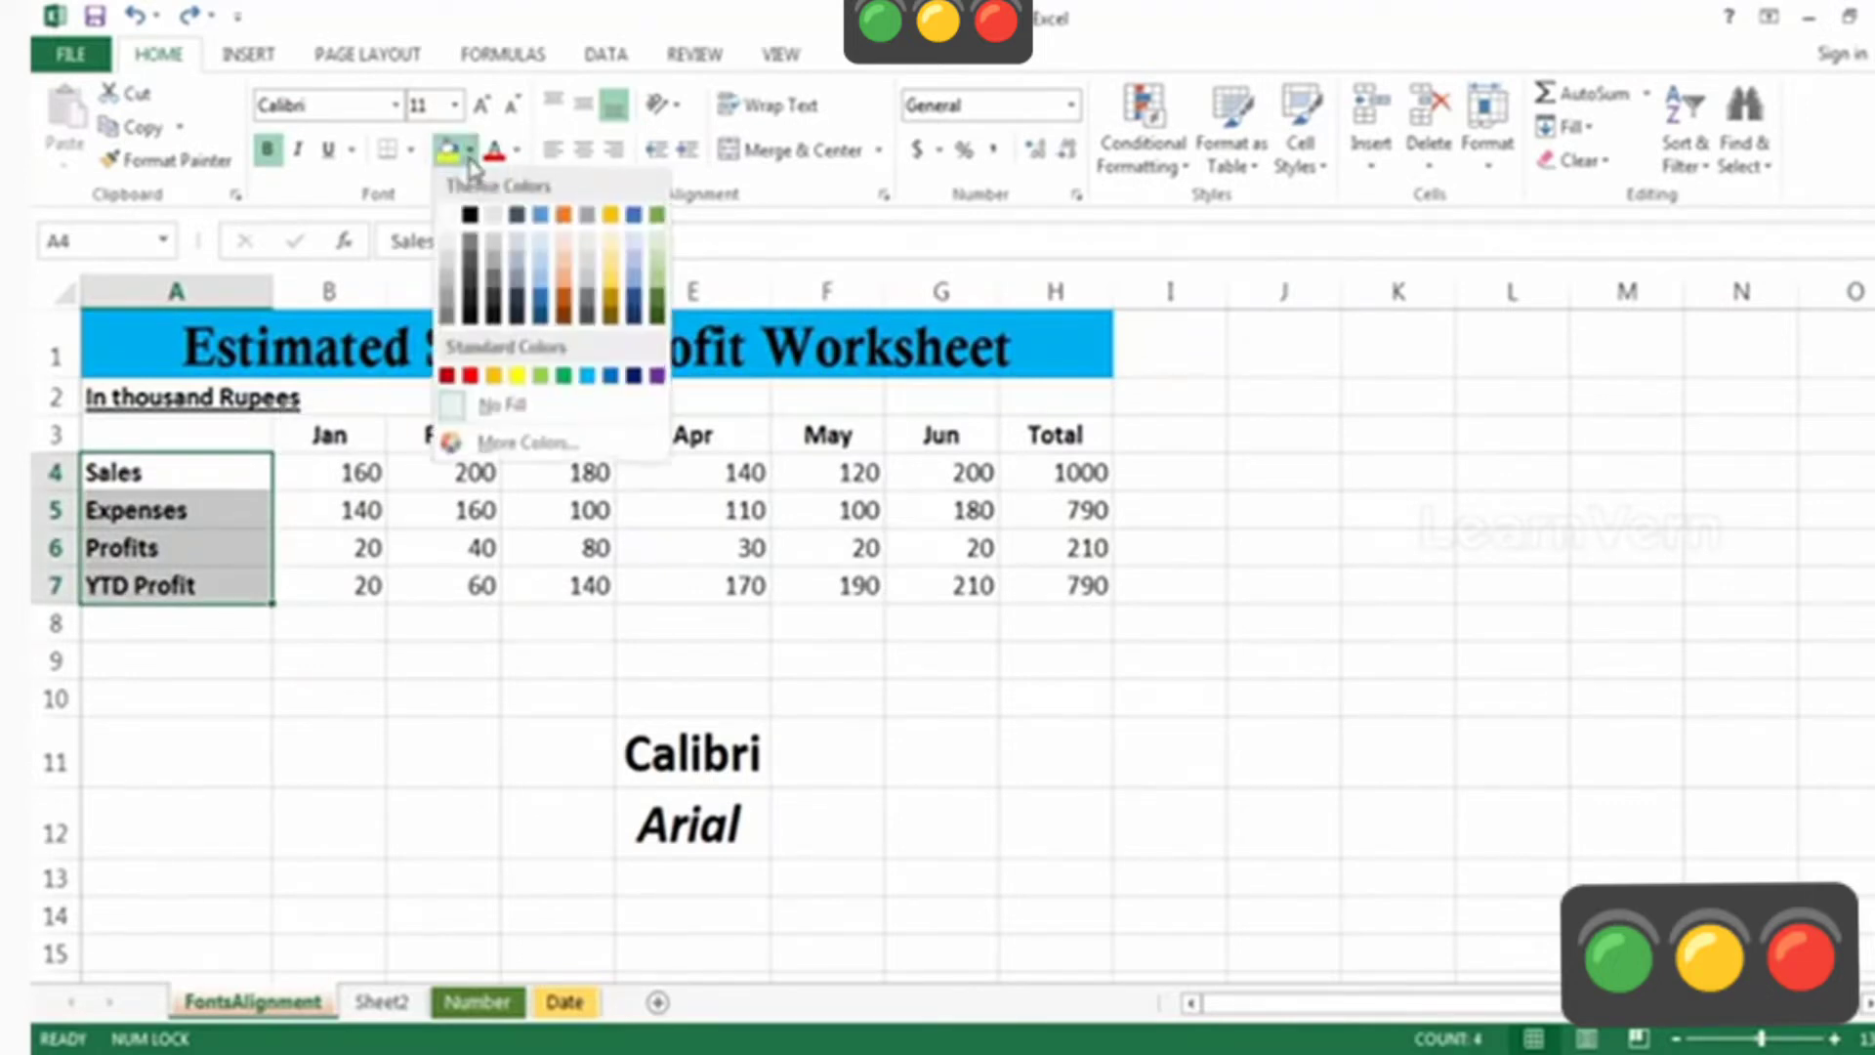
pyautogui.click(540, 286)
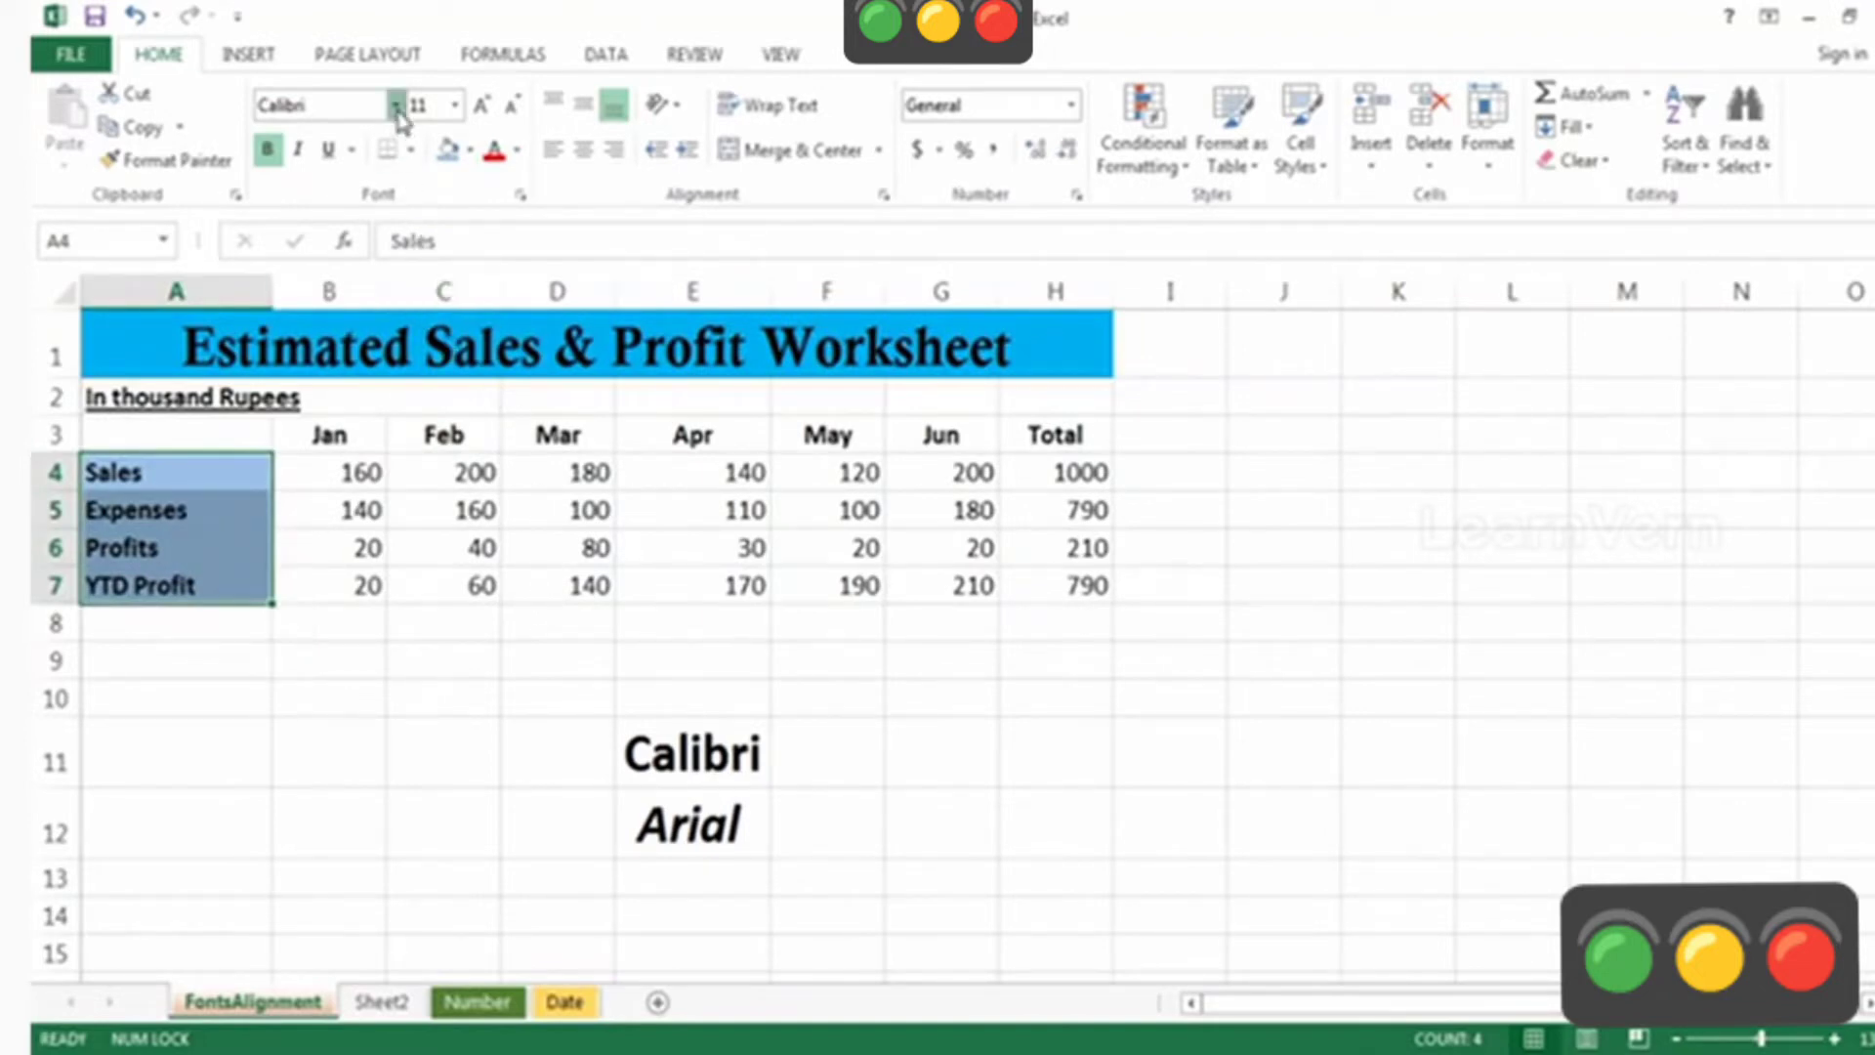
# - Browse the available fonts and change the row labels in A4:A7 to Eras Demi ITC
pyautogui.click(397, 107)
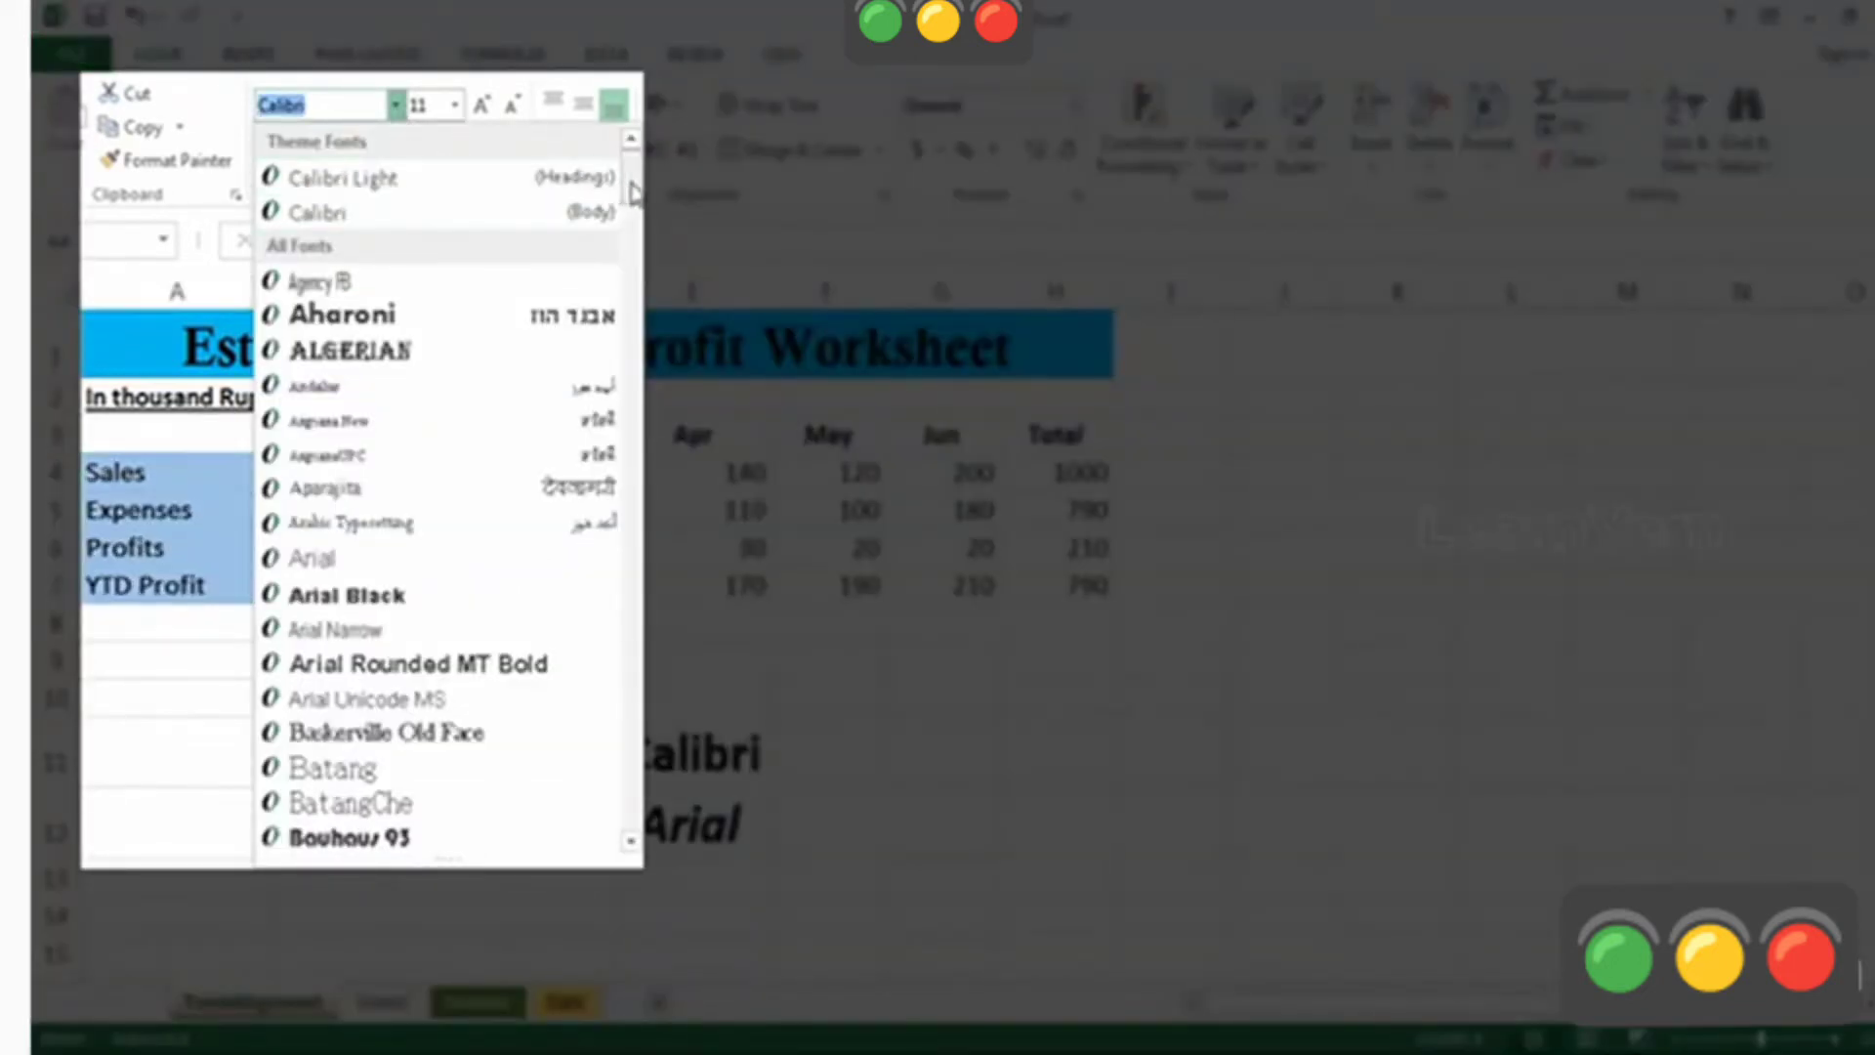
pyautogui.moveTo(633, 193); pyautogui.dragTo(595, 418)
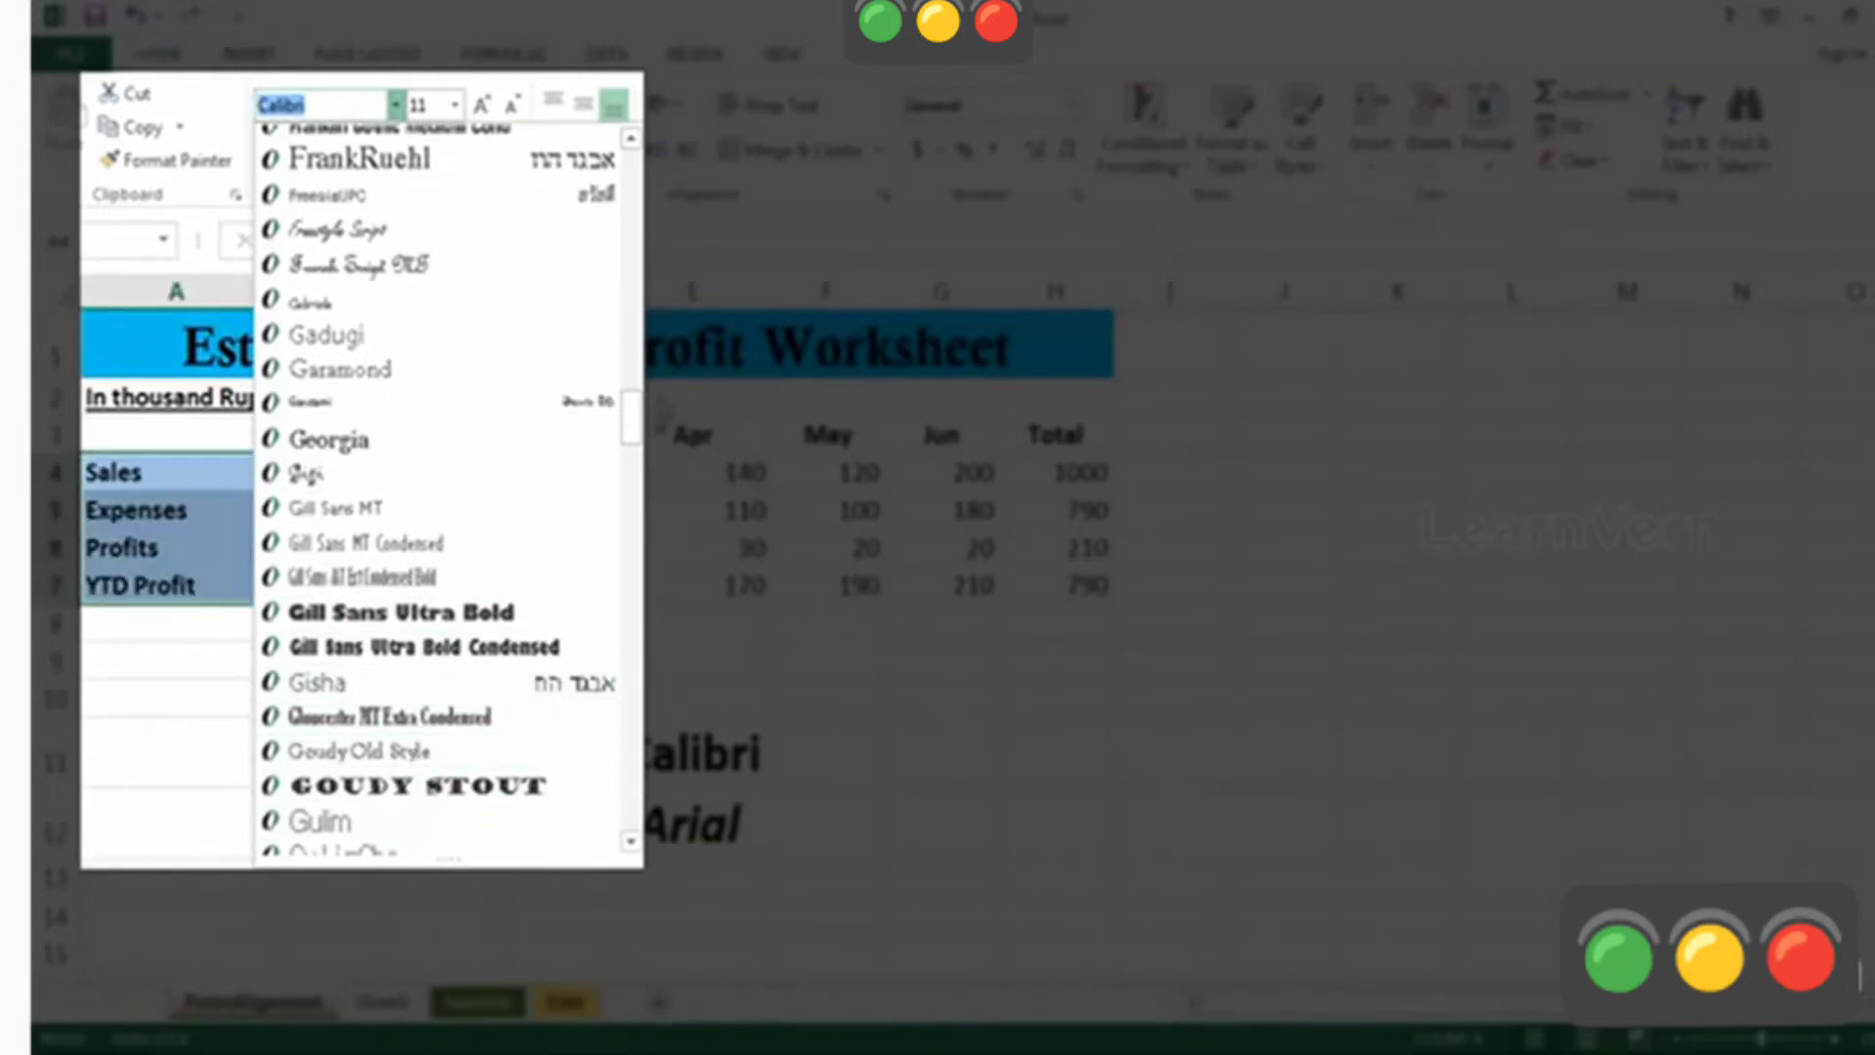
pyautogui.moveTo(639, 416); pyautogui.dragTo(653, 341)
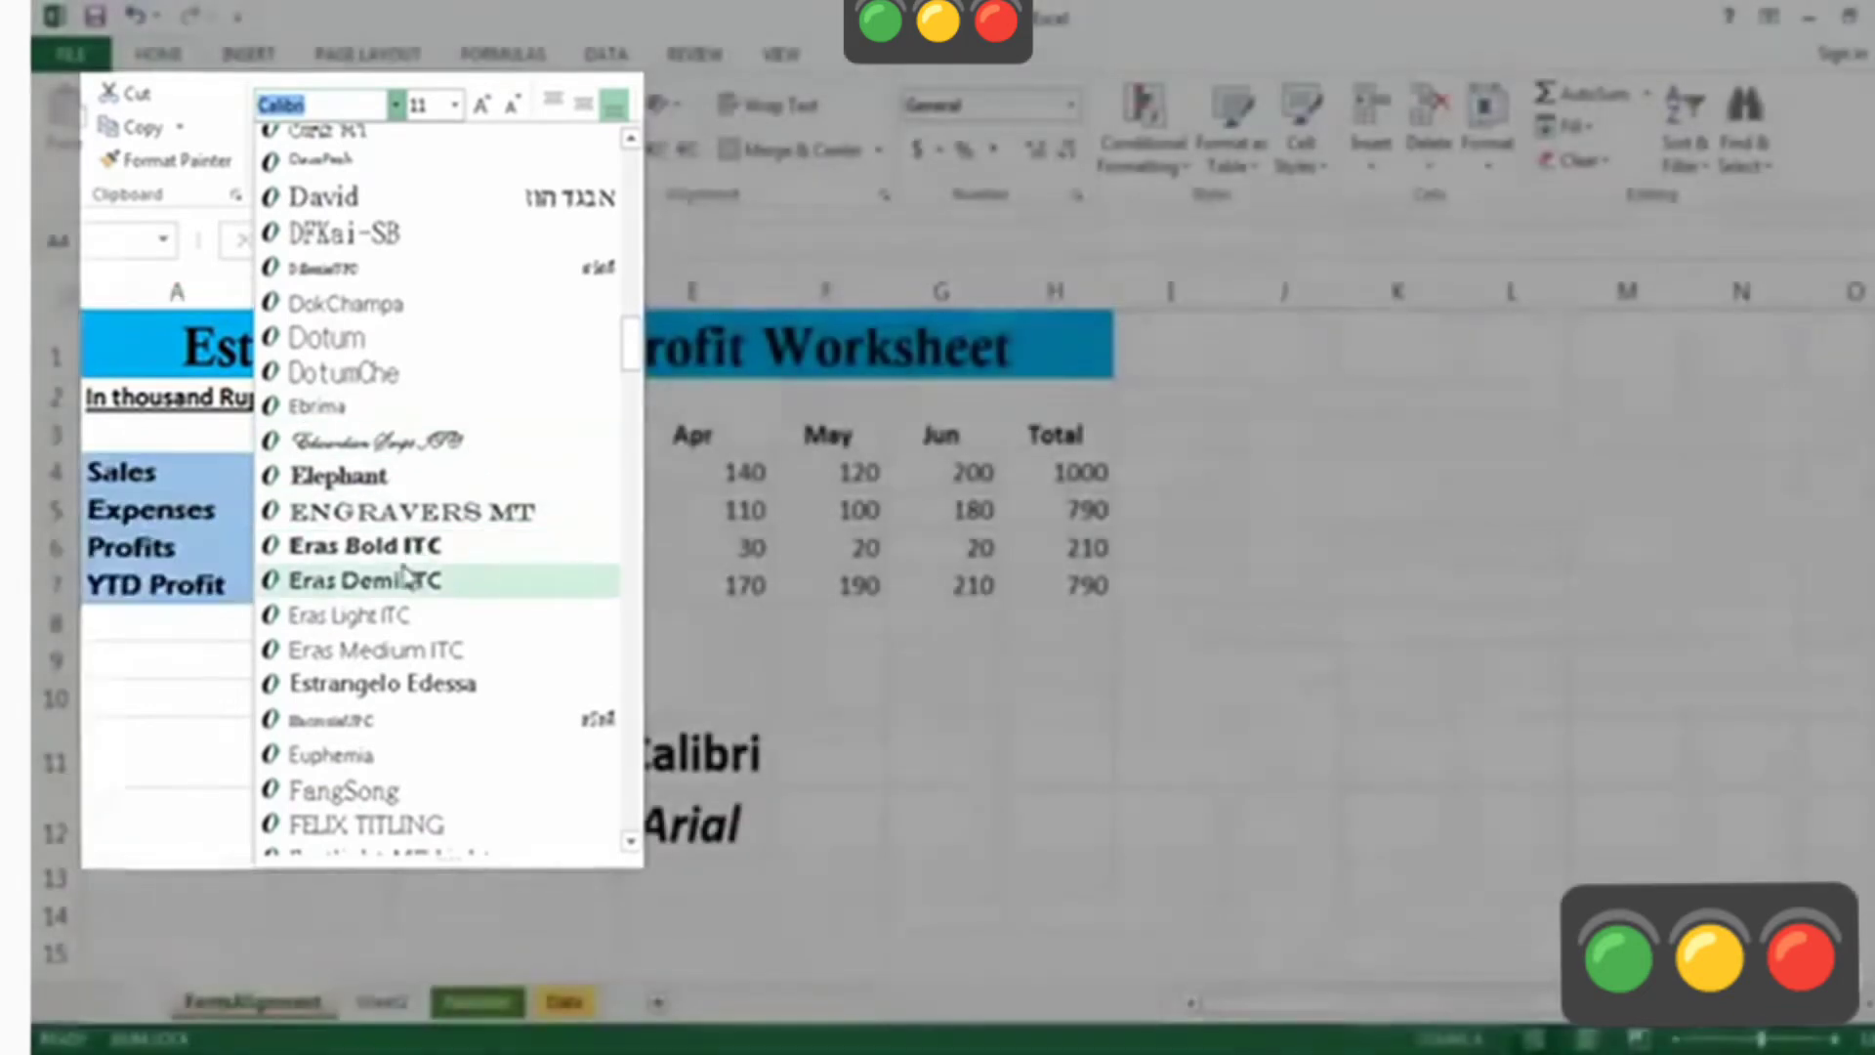
pyautogui.click(406, 580)
pyautogui.click(1163, 739)
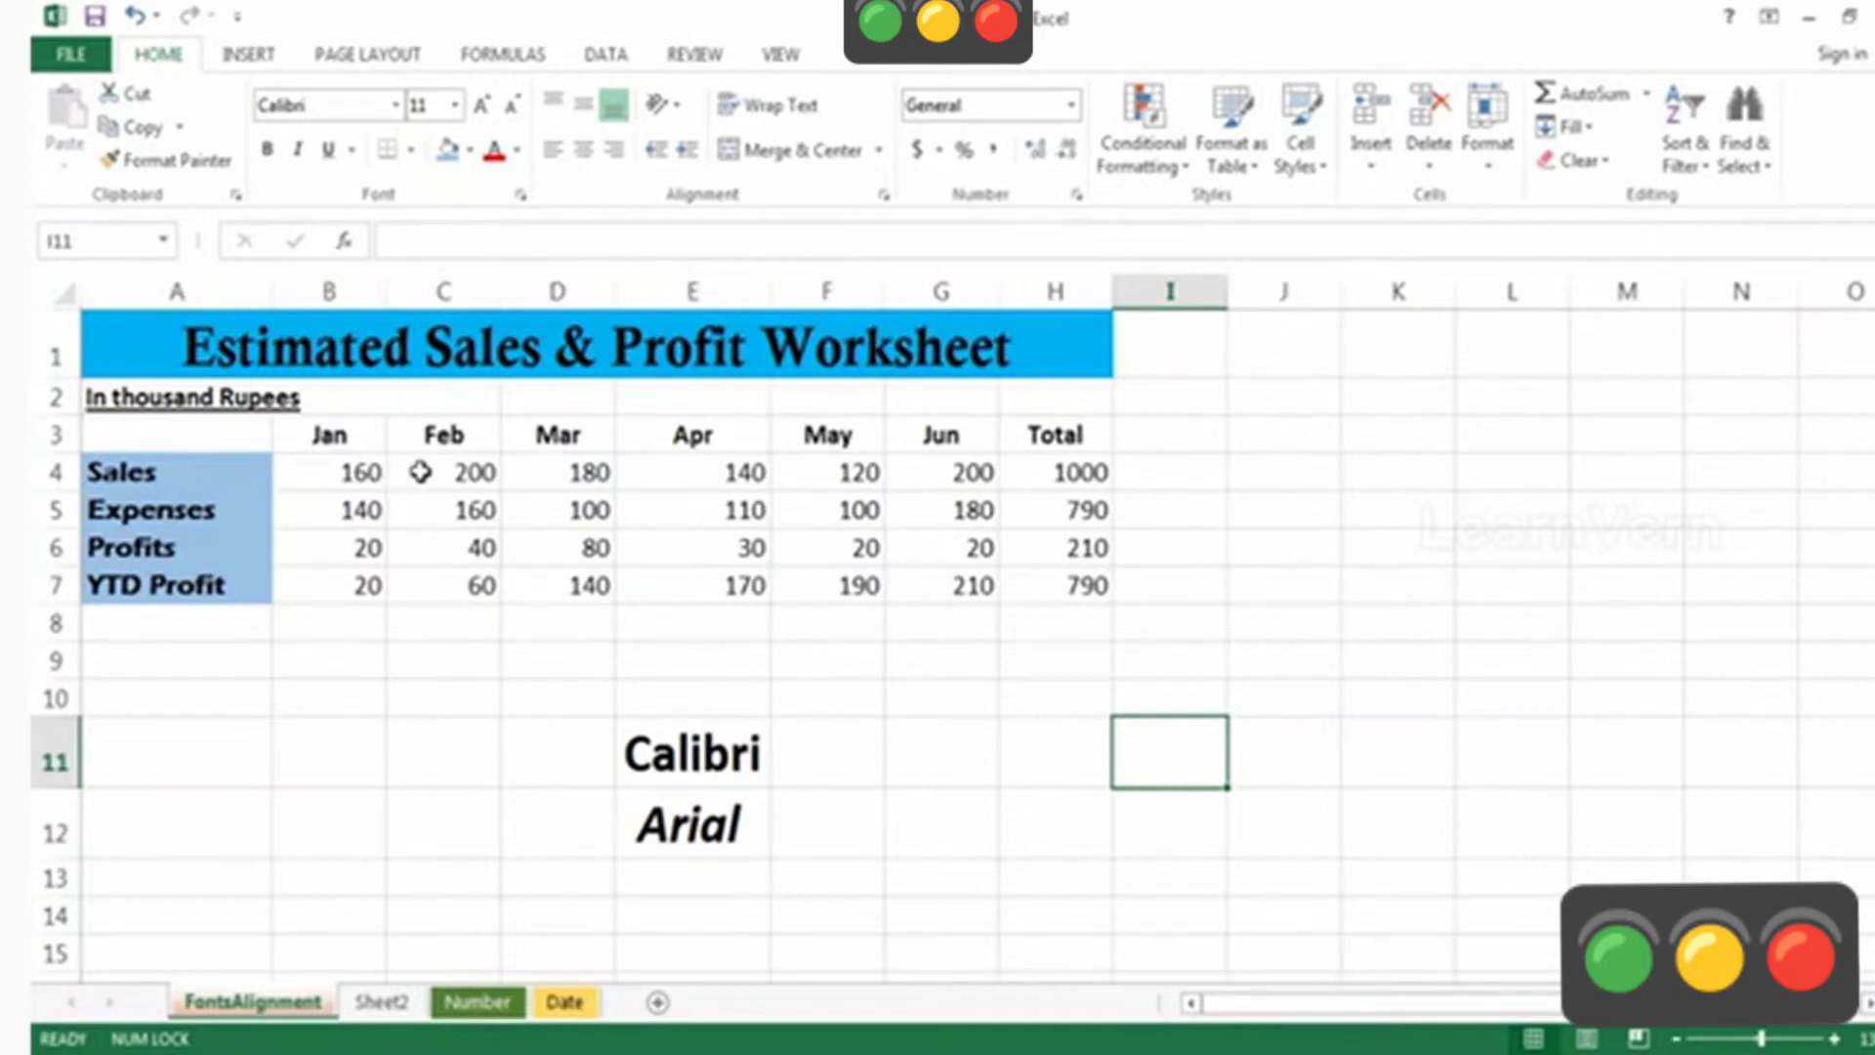
# - Undo the font change on the row labels in A4:A7 and deselect them
pyautogui.hotkey('ctrl', 'z')
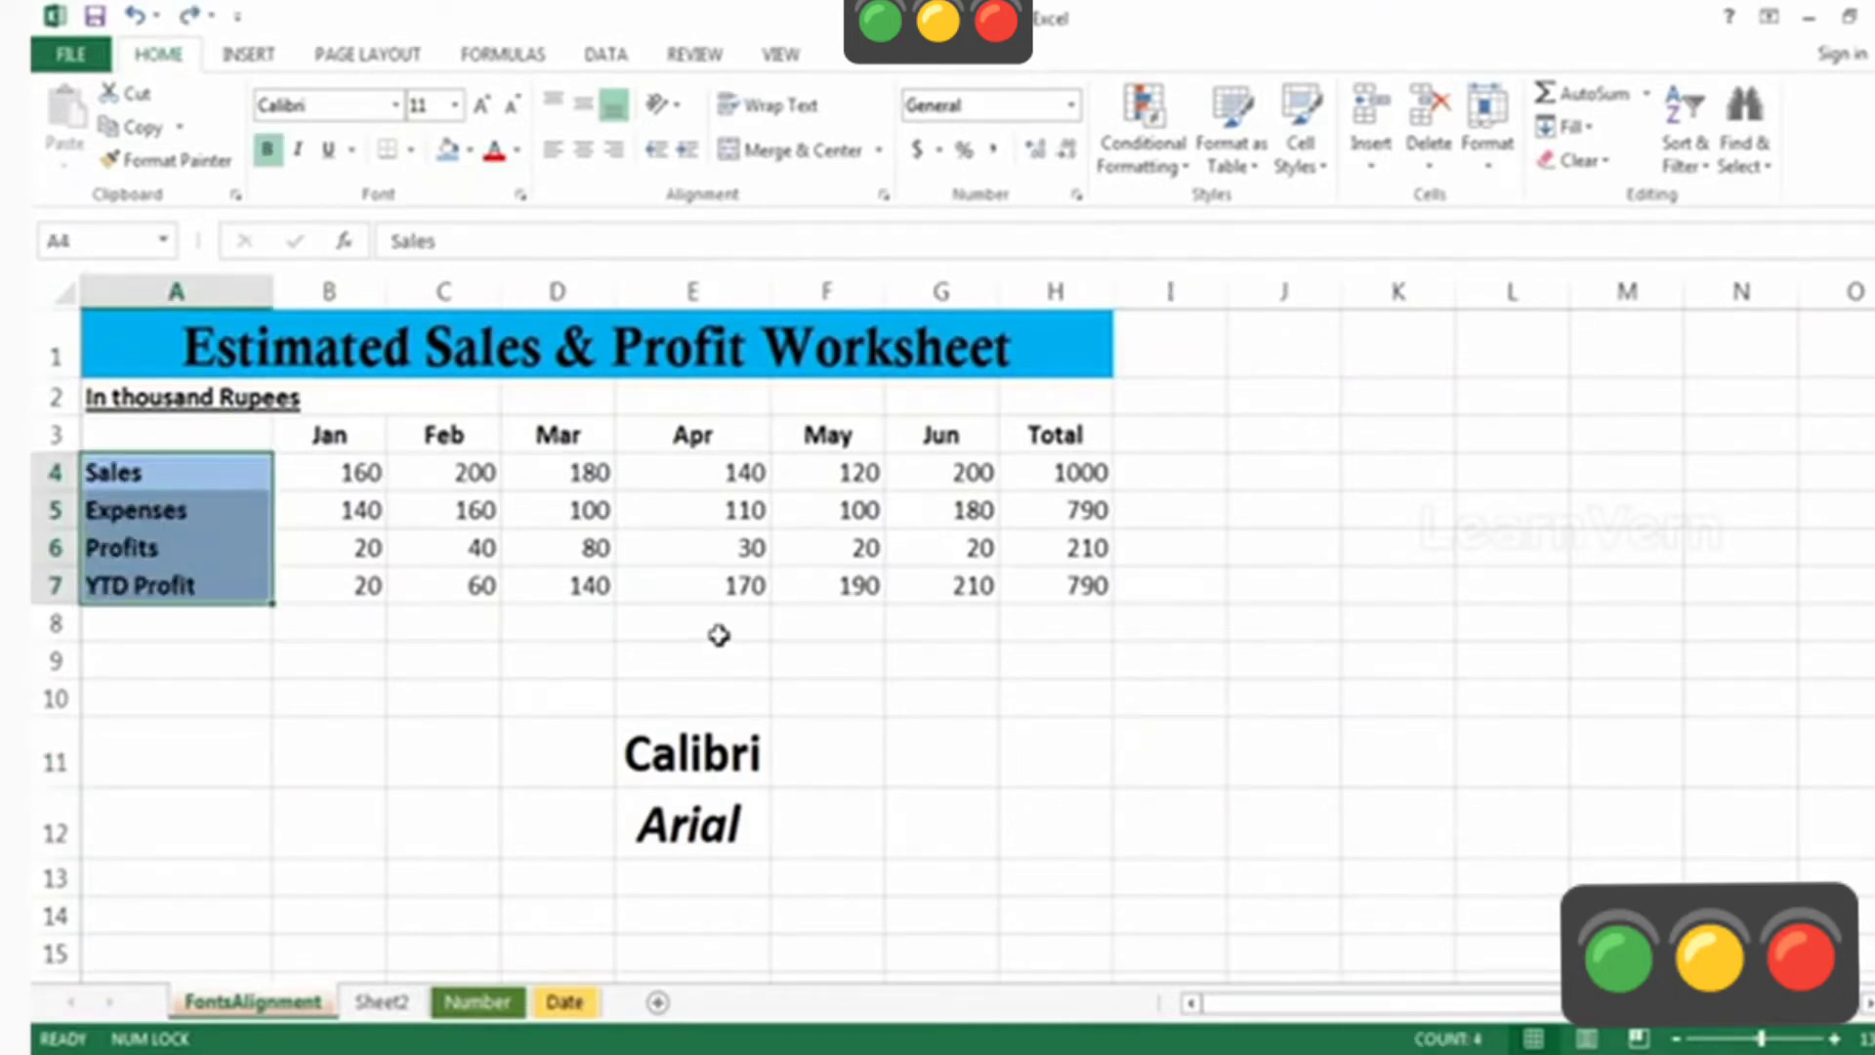
pyautogui.hotkey('ctrl', 'q')
pyautogui.click(895, 669)
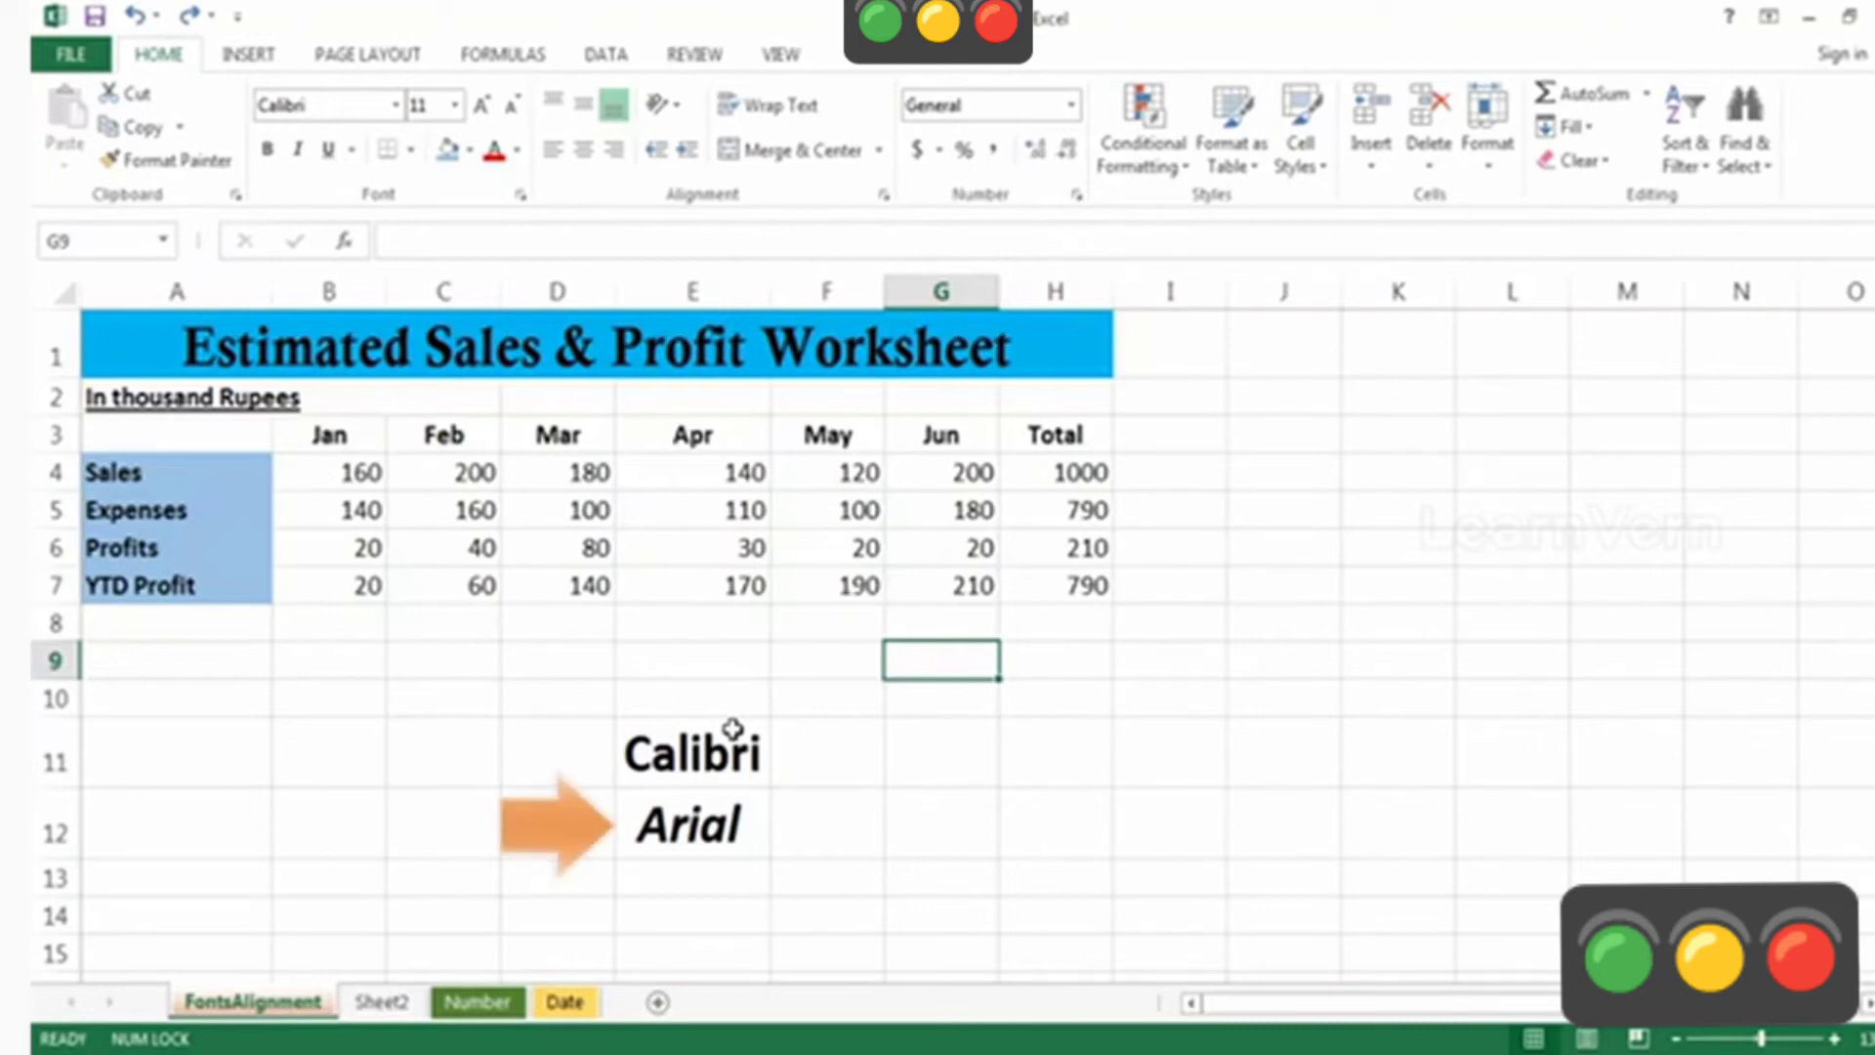
# - Open the Font settings of the Format Cells dialog for the Calibri and Arial samples in E11:E12
pyautogui.moveTo(735, 745); pyautogui.dragTo(751, 823)
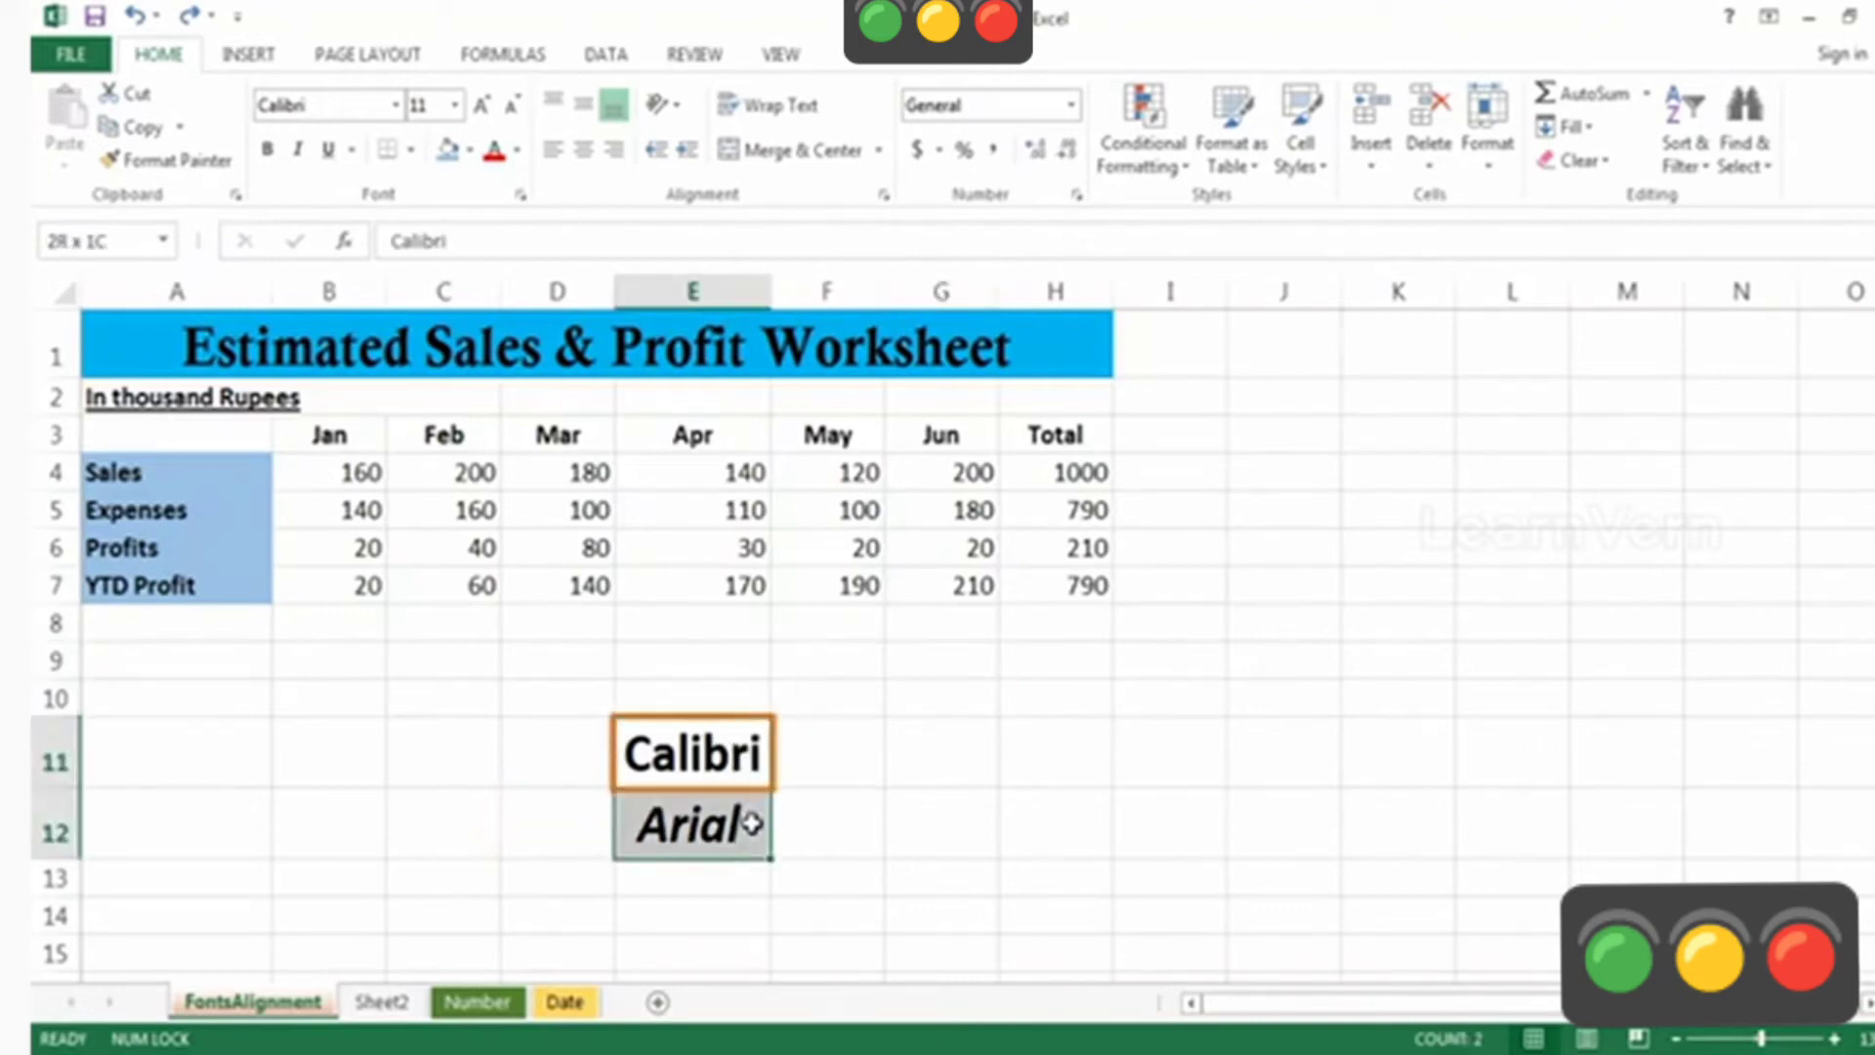
pyautogui.click(872, 793)
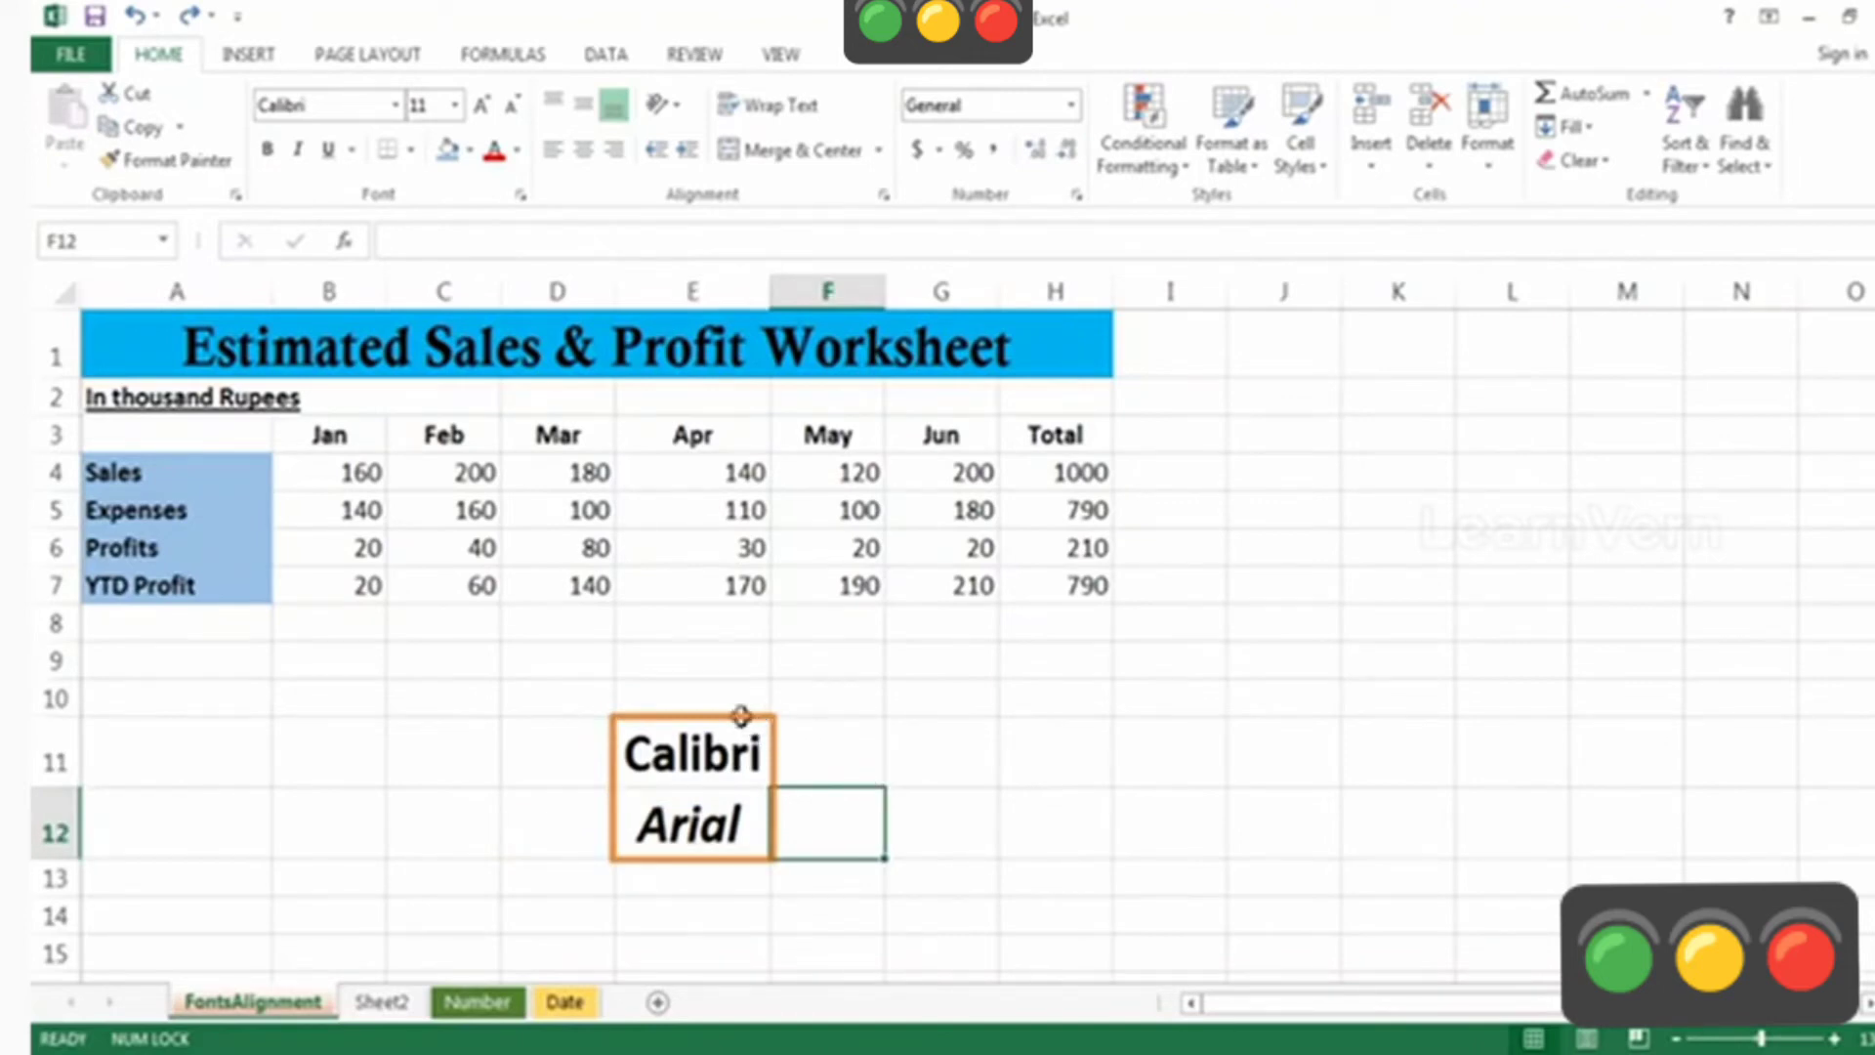
pyautogui.moveTo(737, 750); pyautogui.dragTo(749, 820)
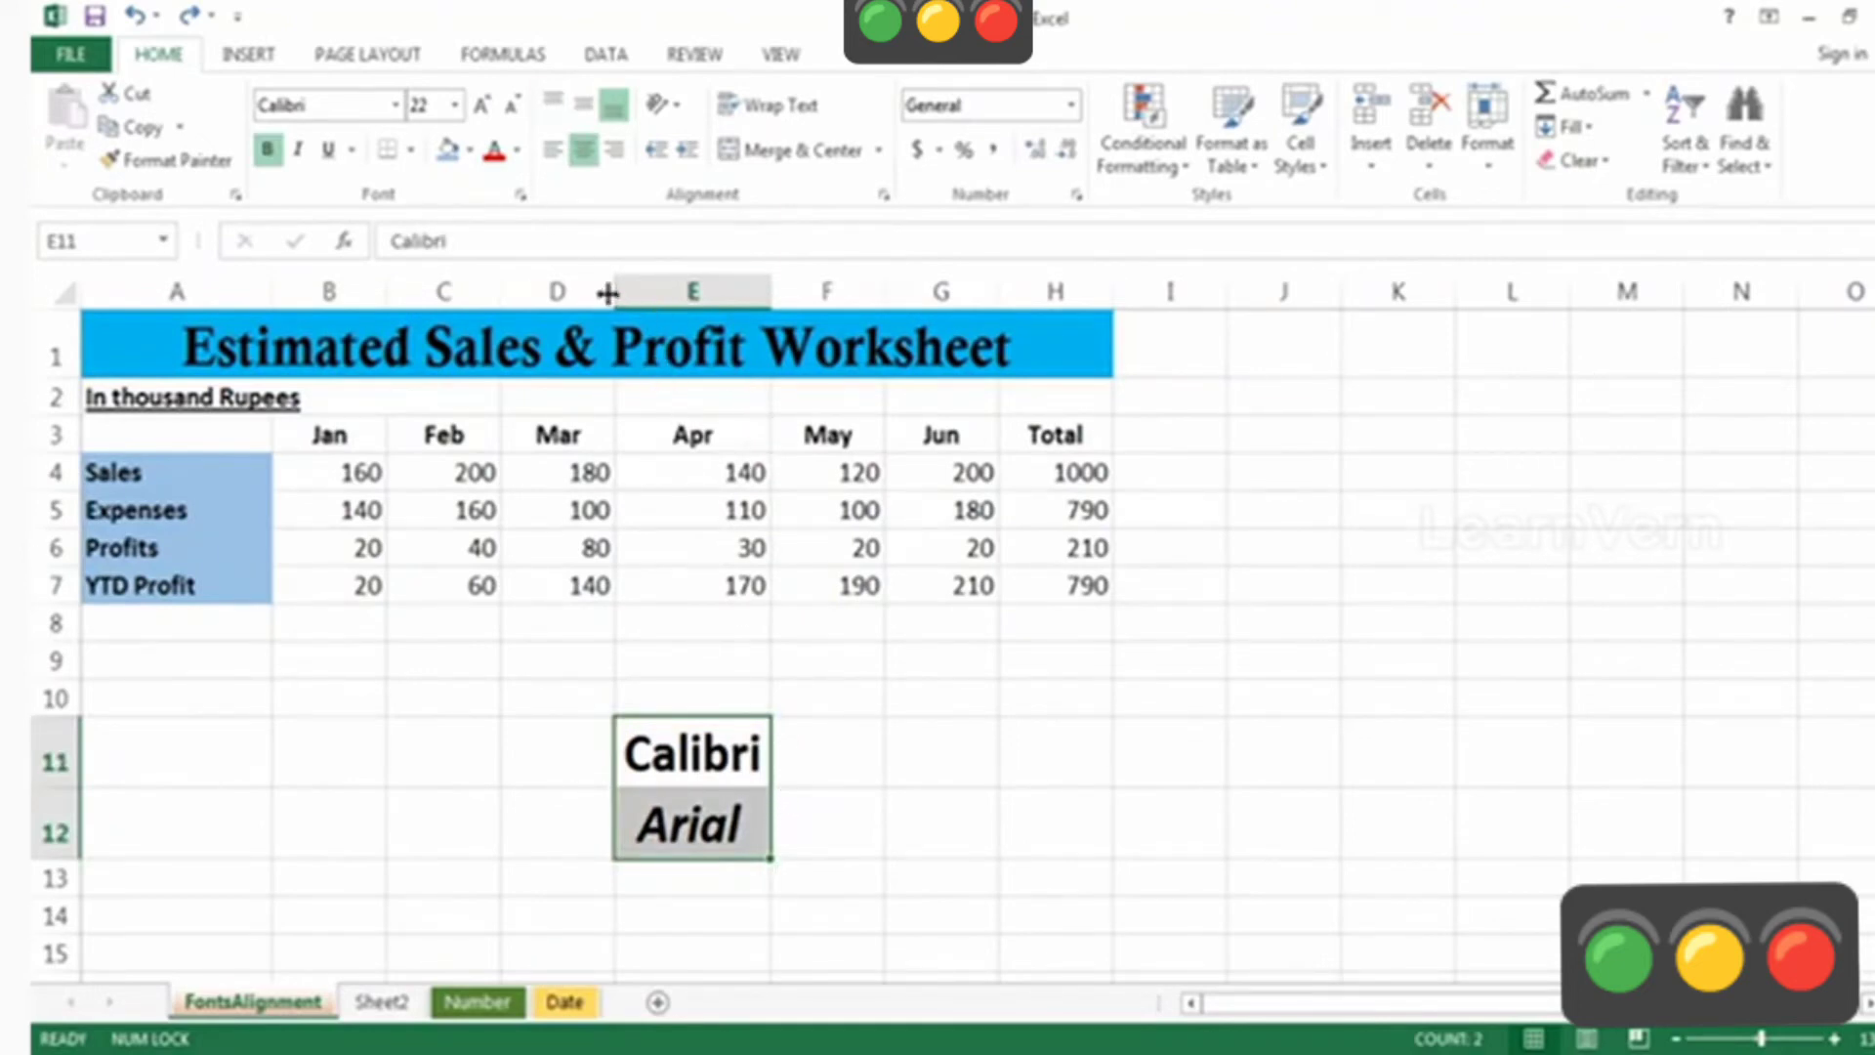
pyautogui.click(523, 196)
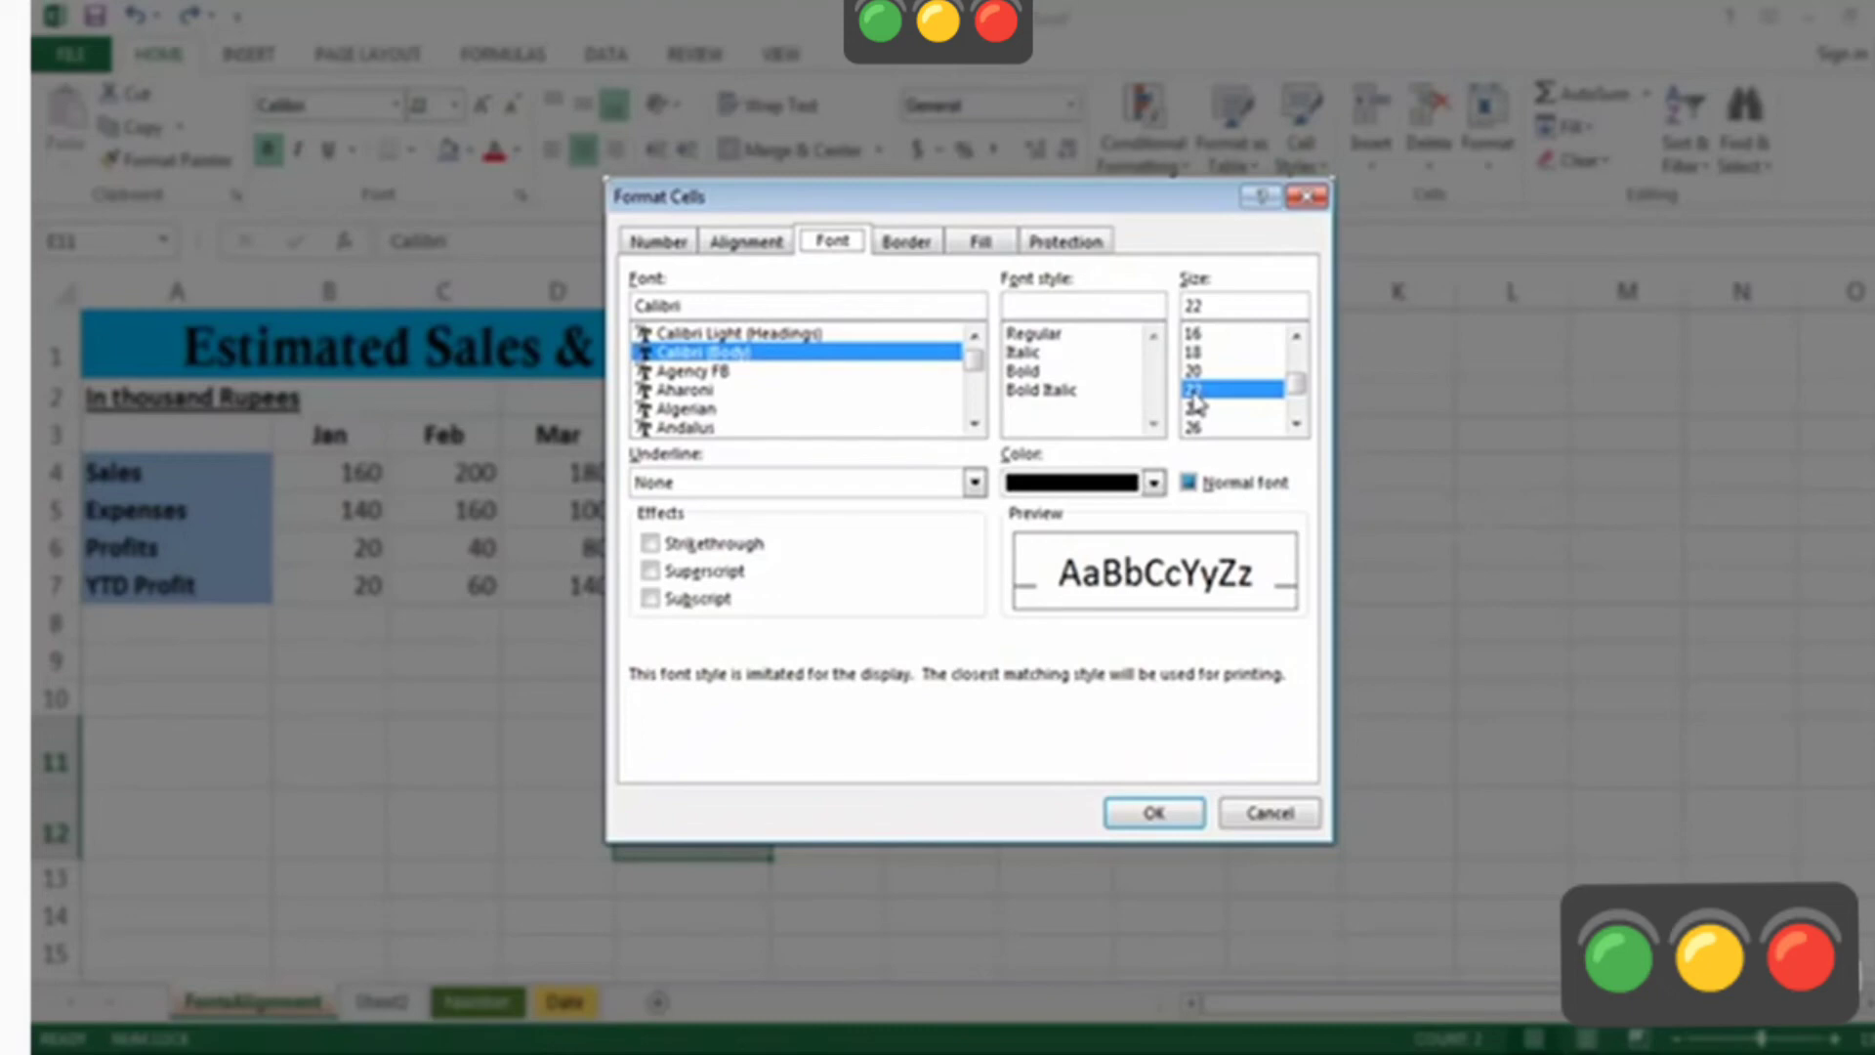
# - Try the Strikethrough and Superscript effects for the Calibri and Arial samples, clearing each one again
pyautogui.click(651, 545)
pyautogui.click(650, 543)
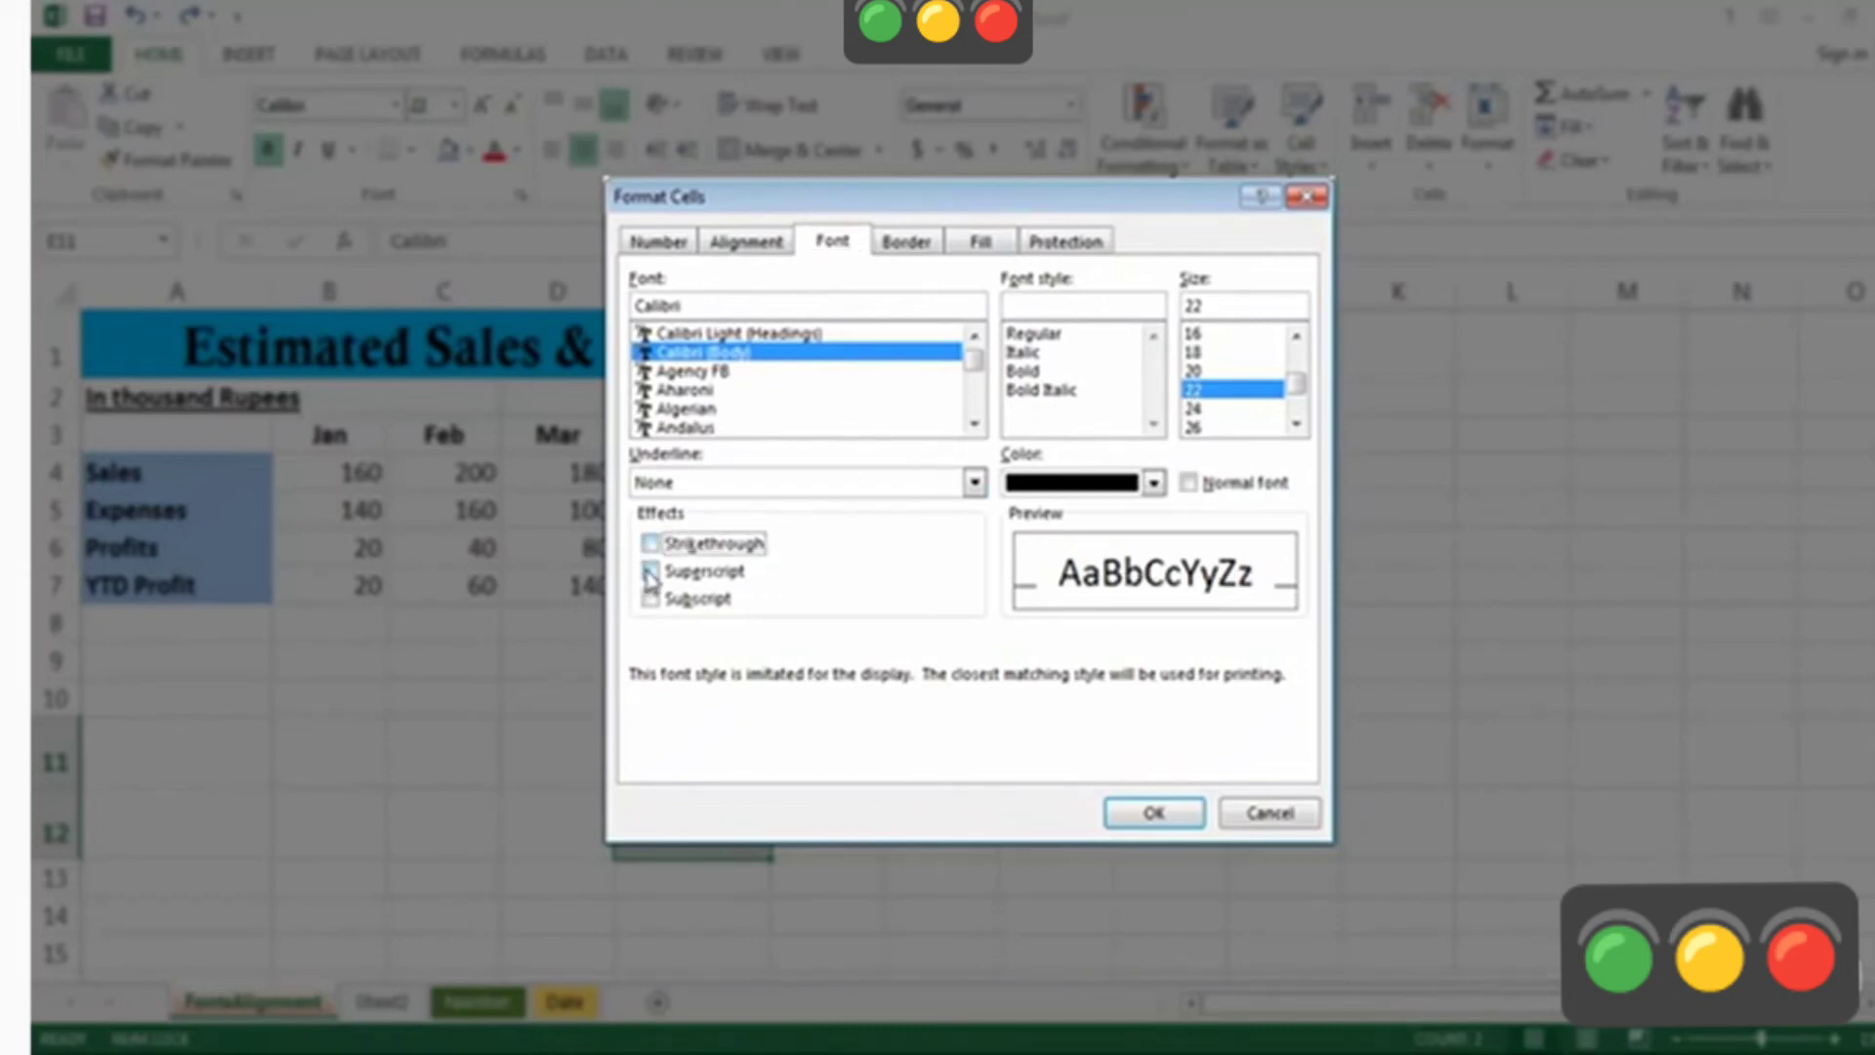
pyautogui.click(651, 571)
pyautogui.click(650, 571)
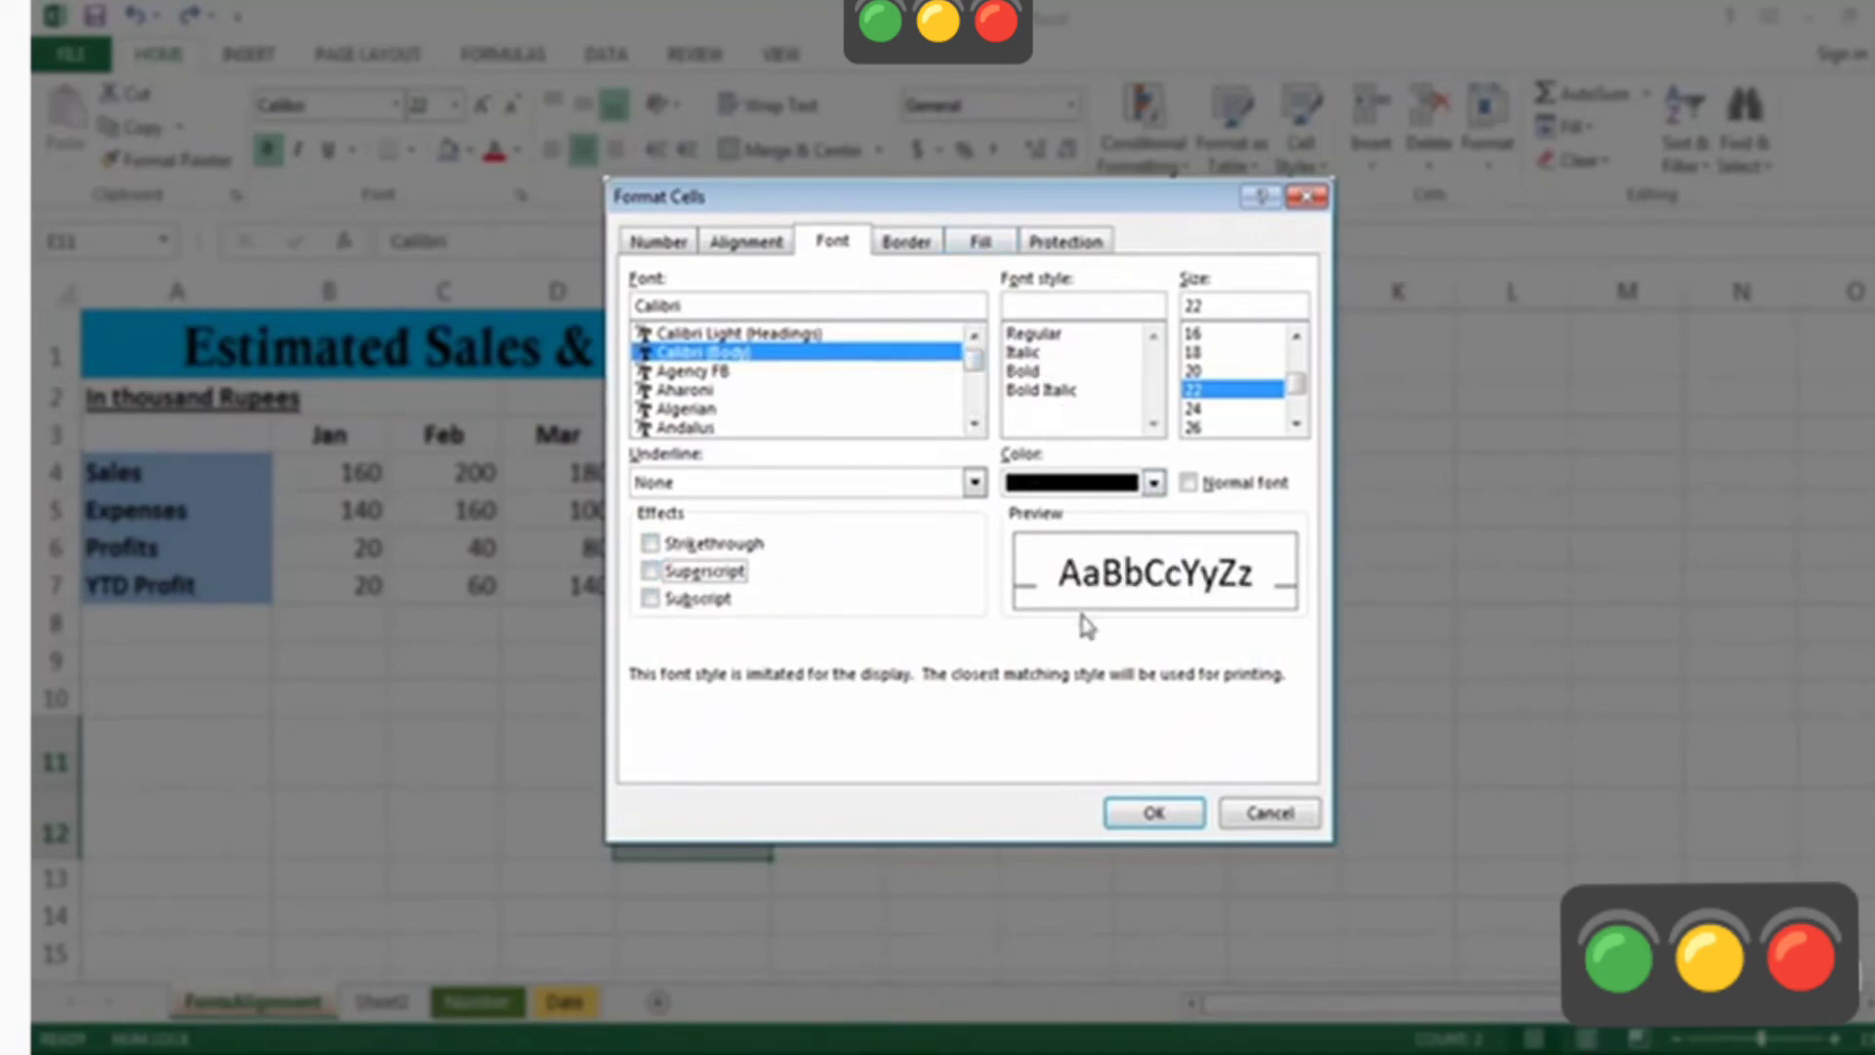
# - Accept the Format Cells font settings for the Calibri and Arial samples and deselect them
pyautogui.click(1154, 812)
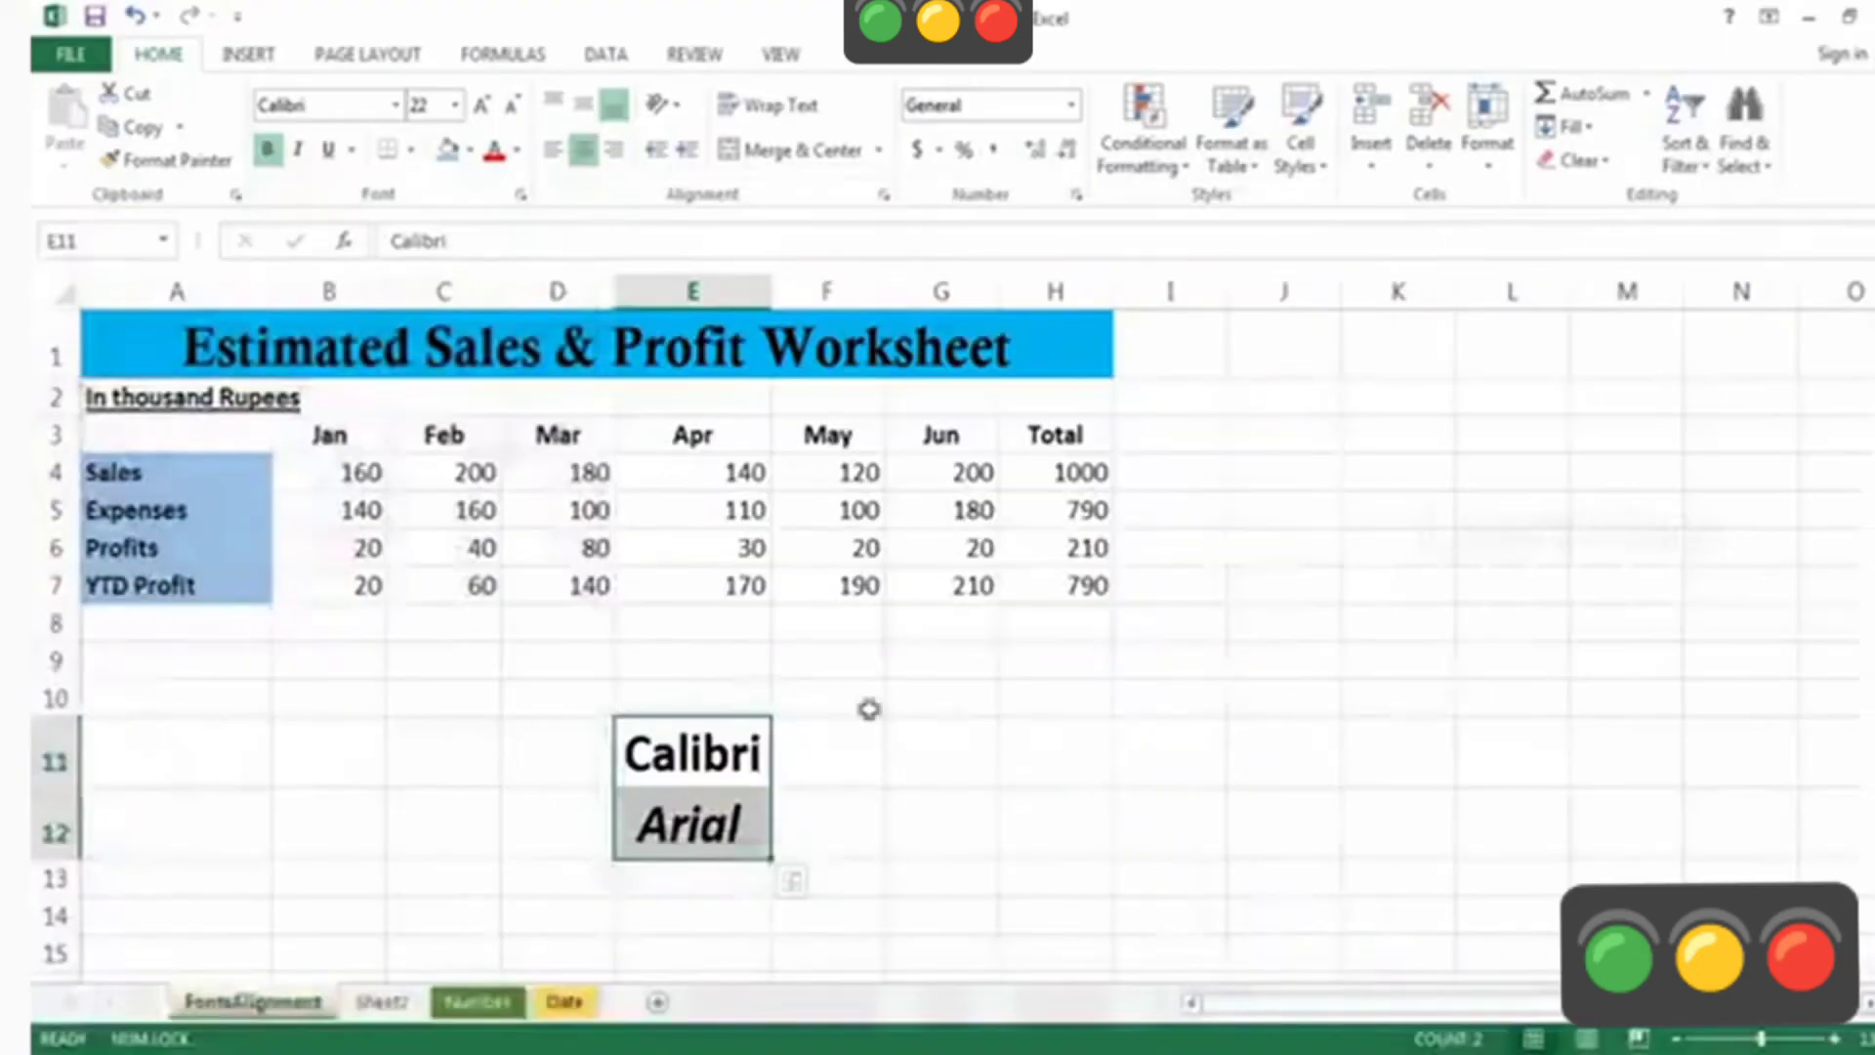
pyautogui.click(506, 661)
# - Fill the Sales label cell A4 with a light orange theme colour and deselect it
pyautogui.click(192, 470)
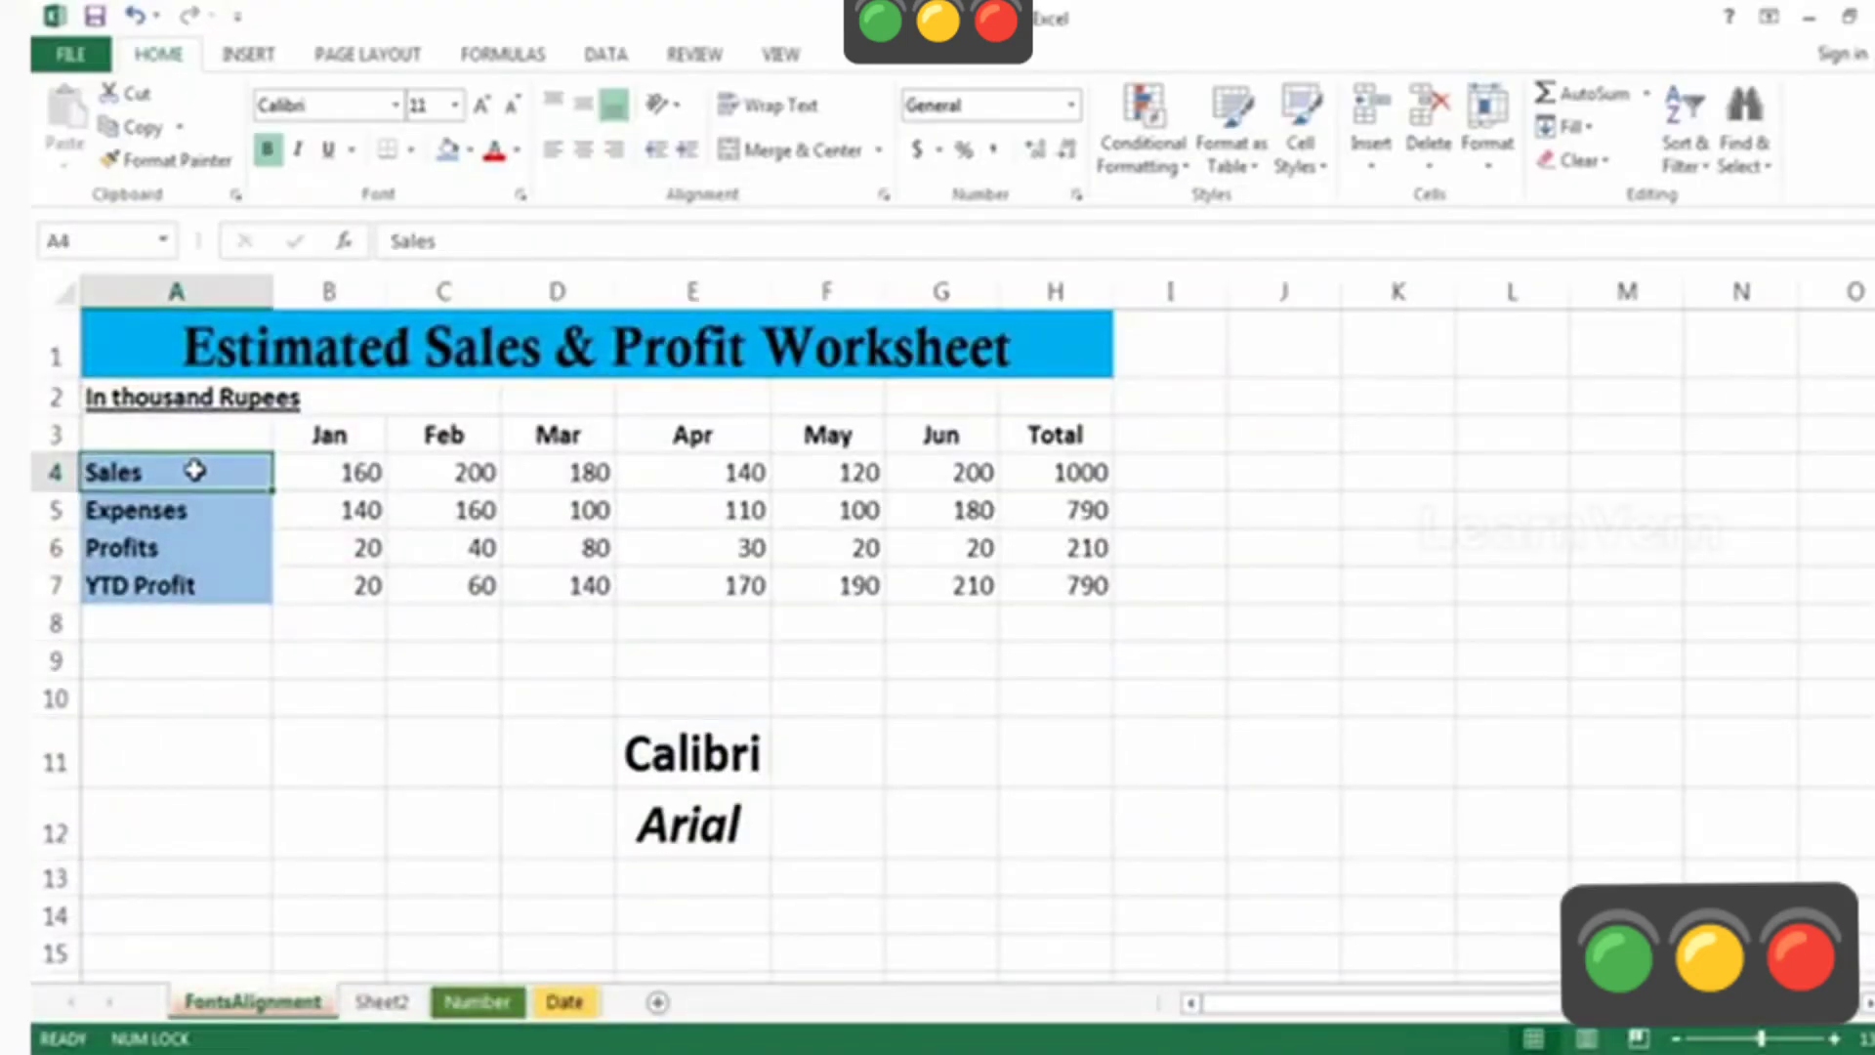
pyautogui.rightClick(198, 473)
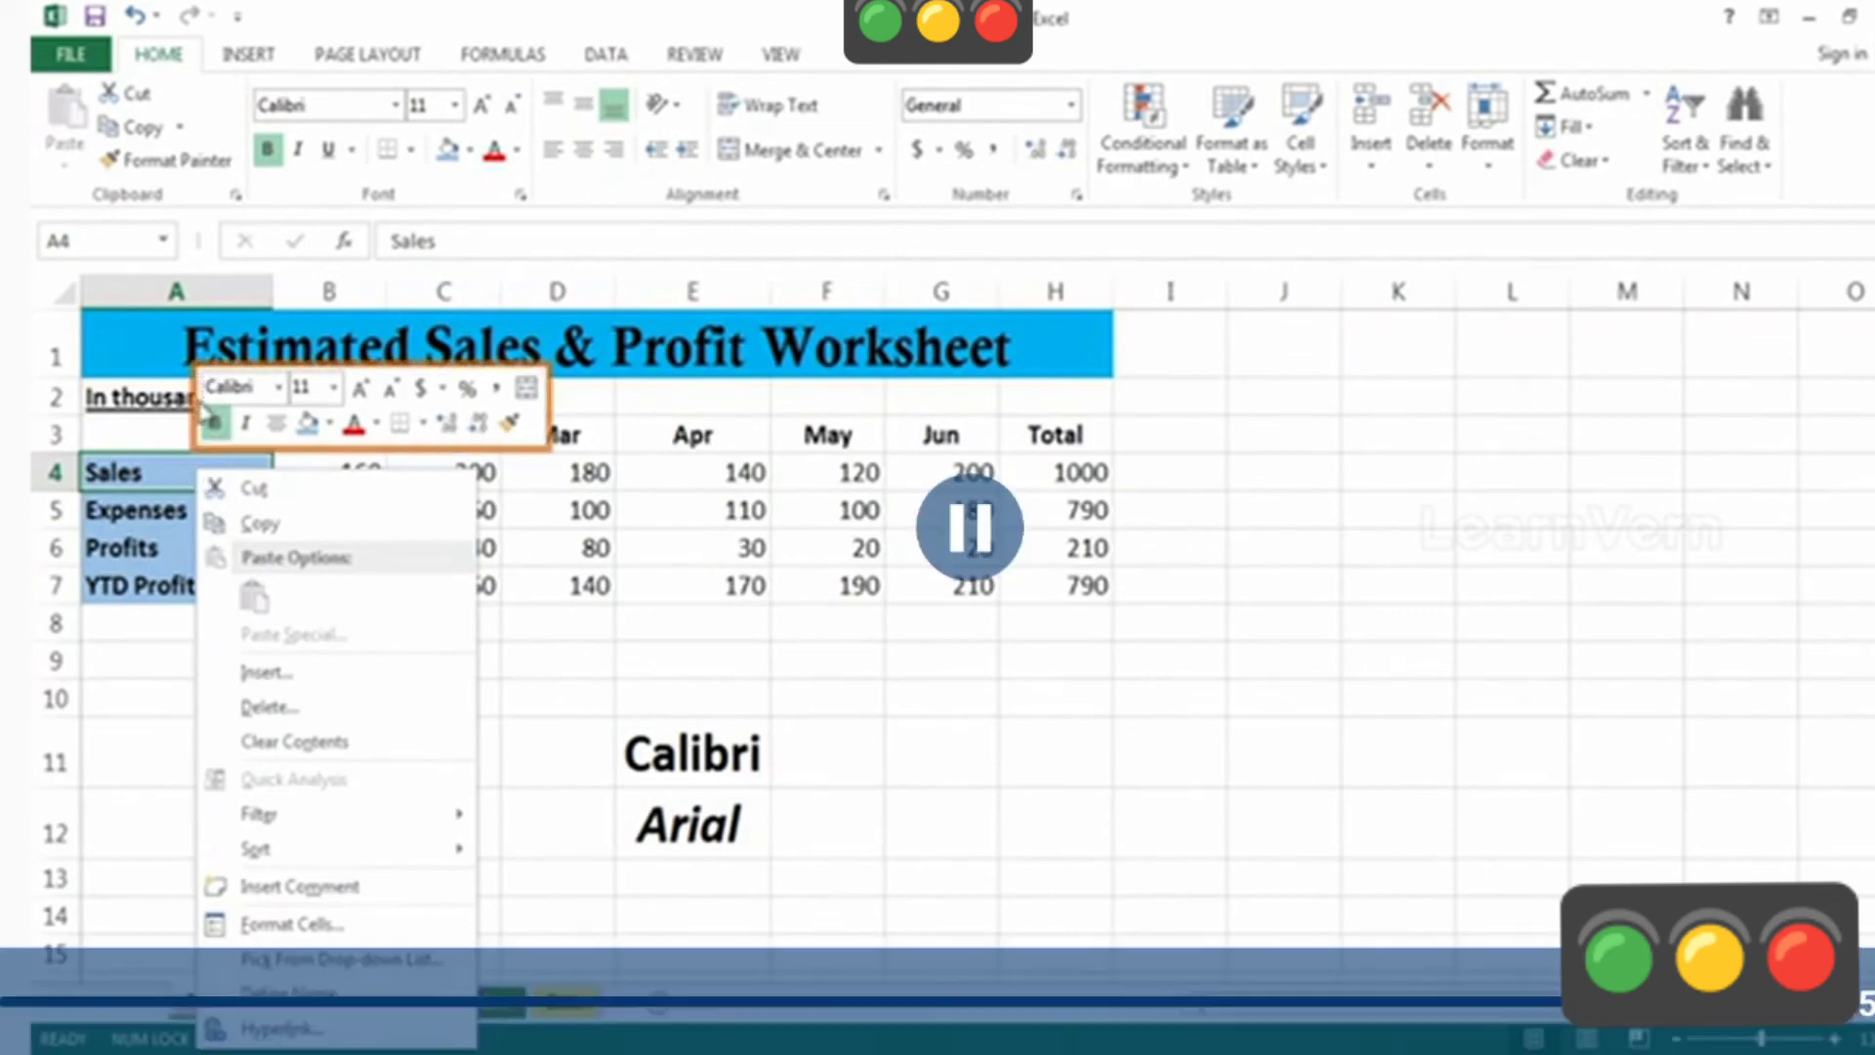
pyautogui.click(331, 427)
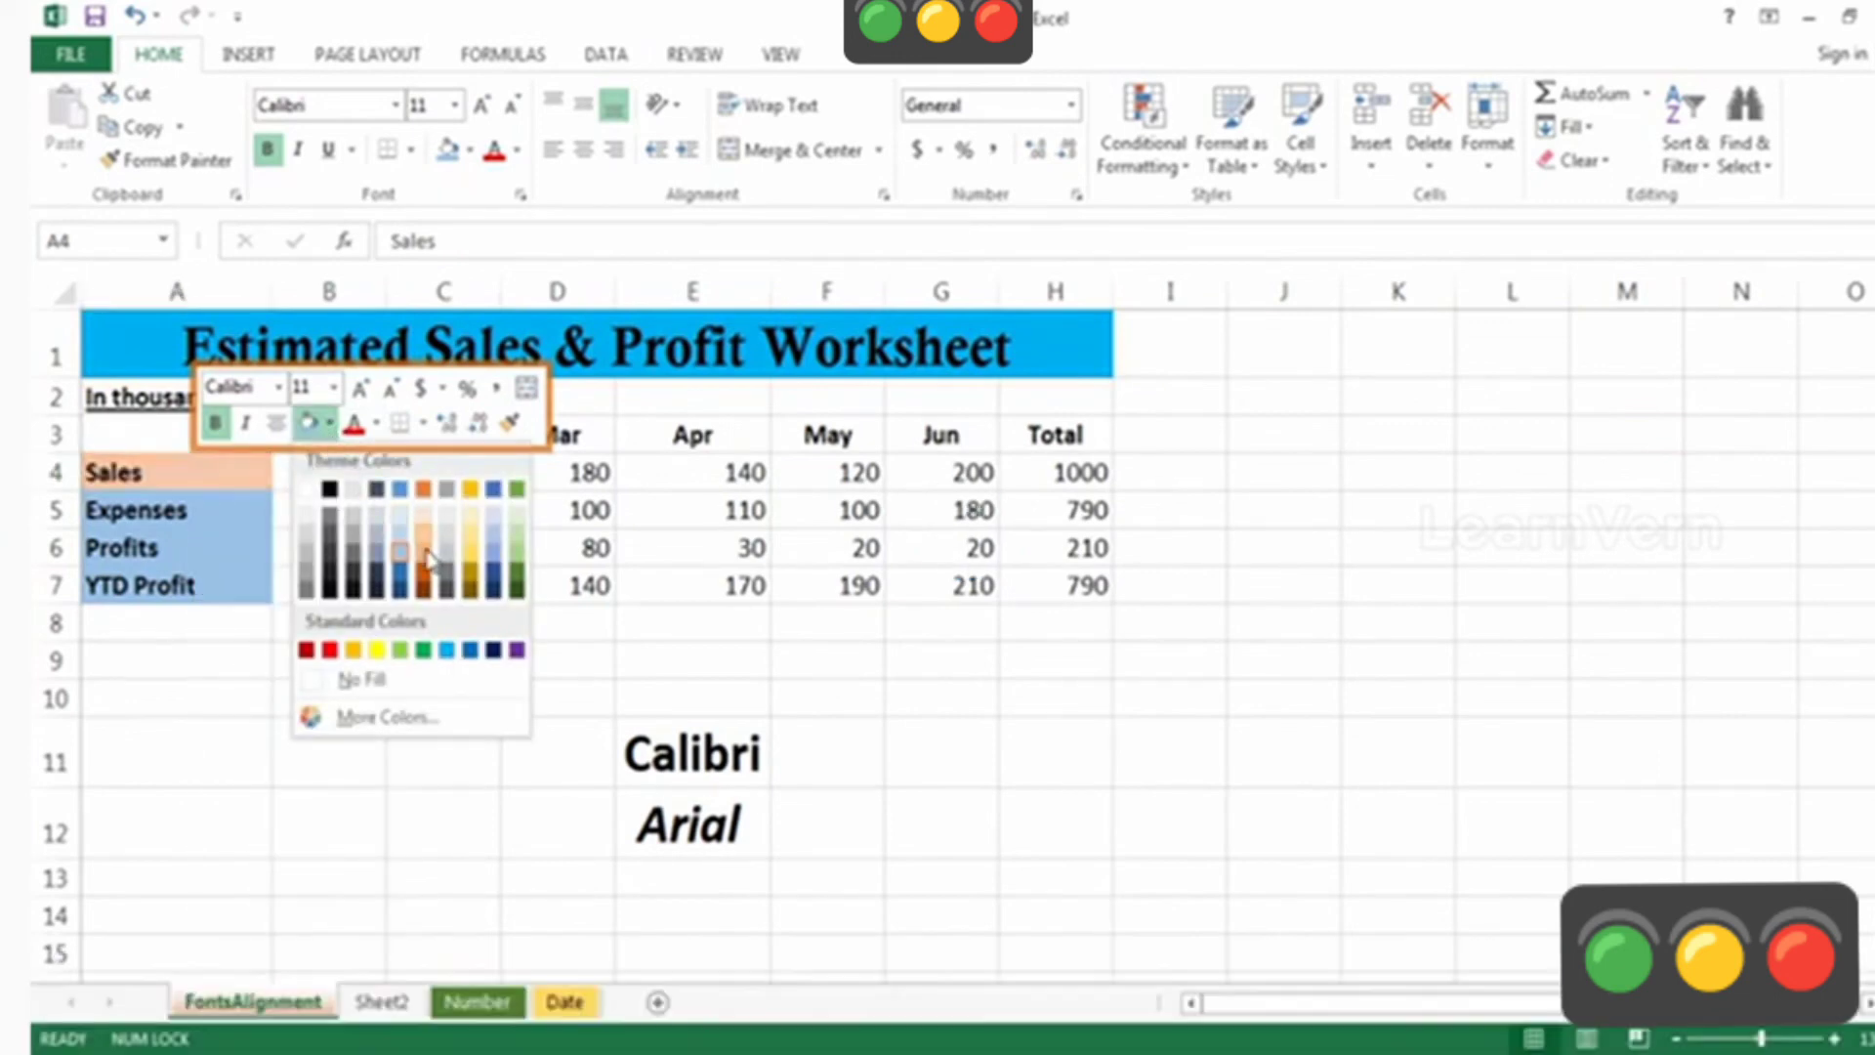
pyautogui.click(426, 553)
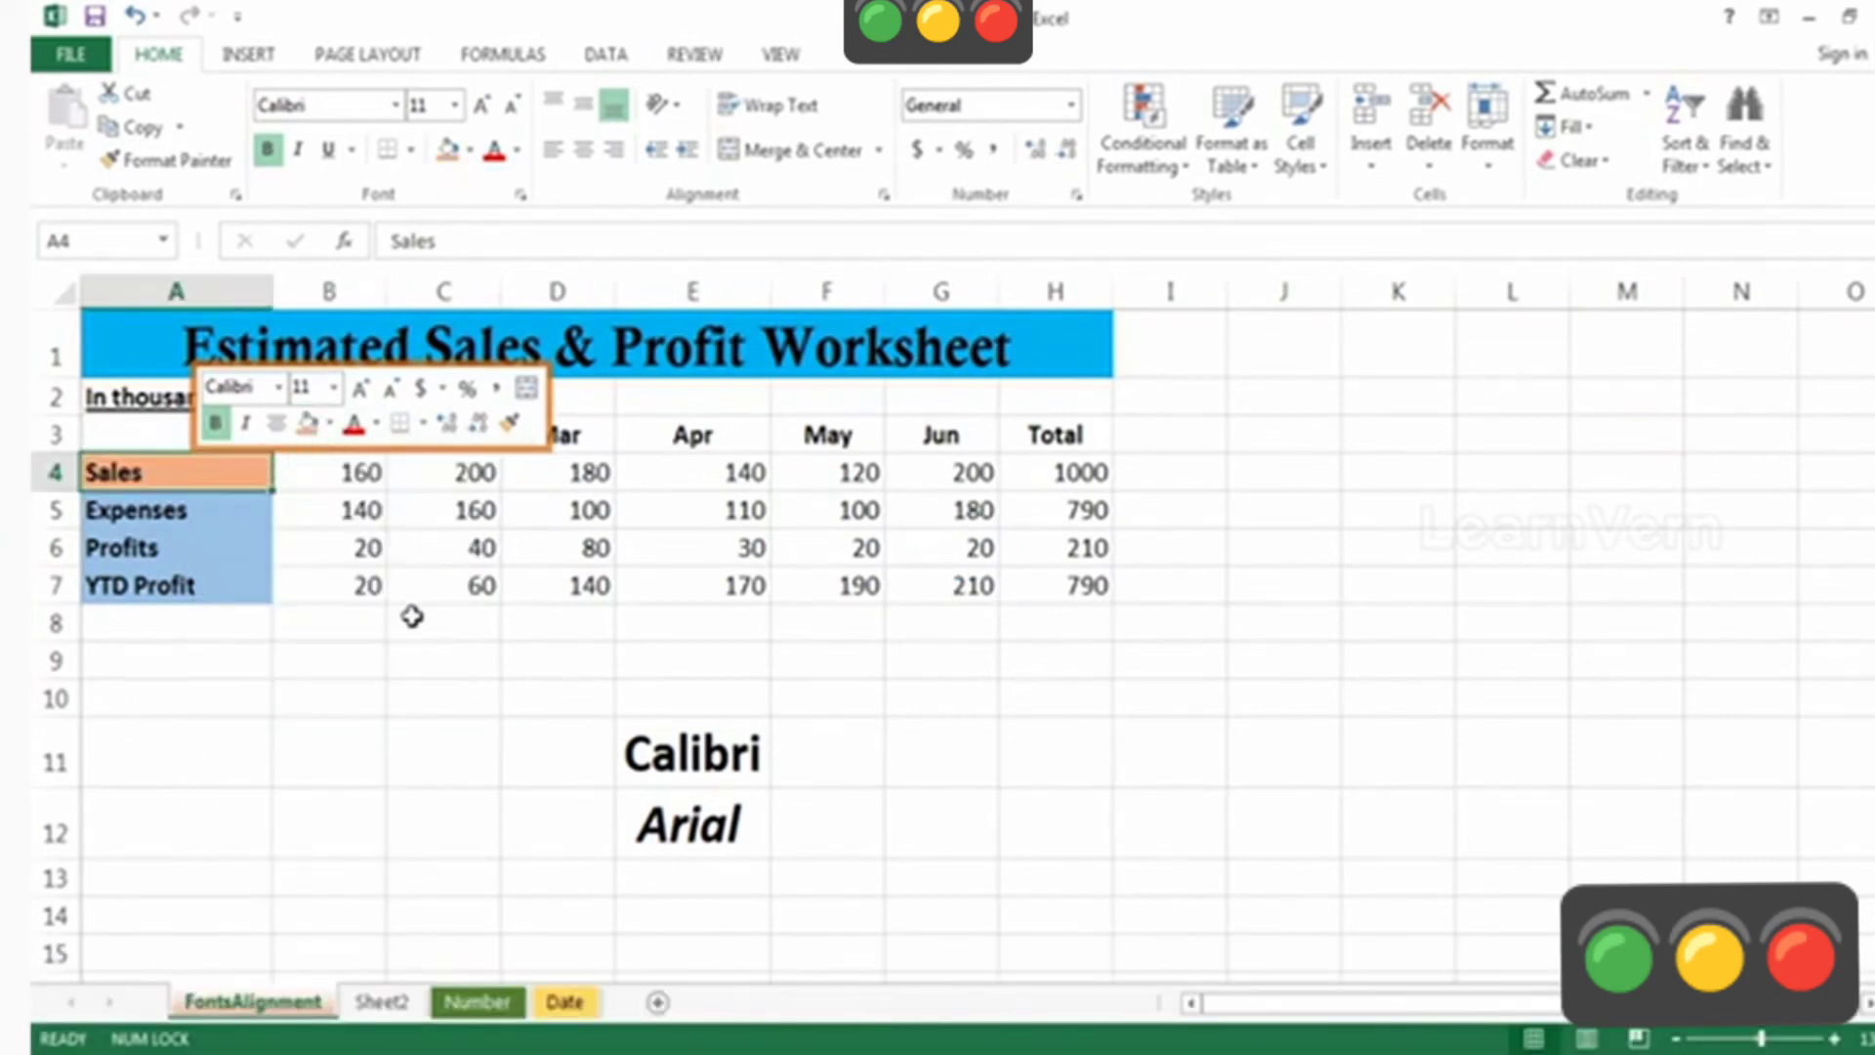
pyautogui.click(420, 650)
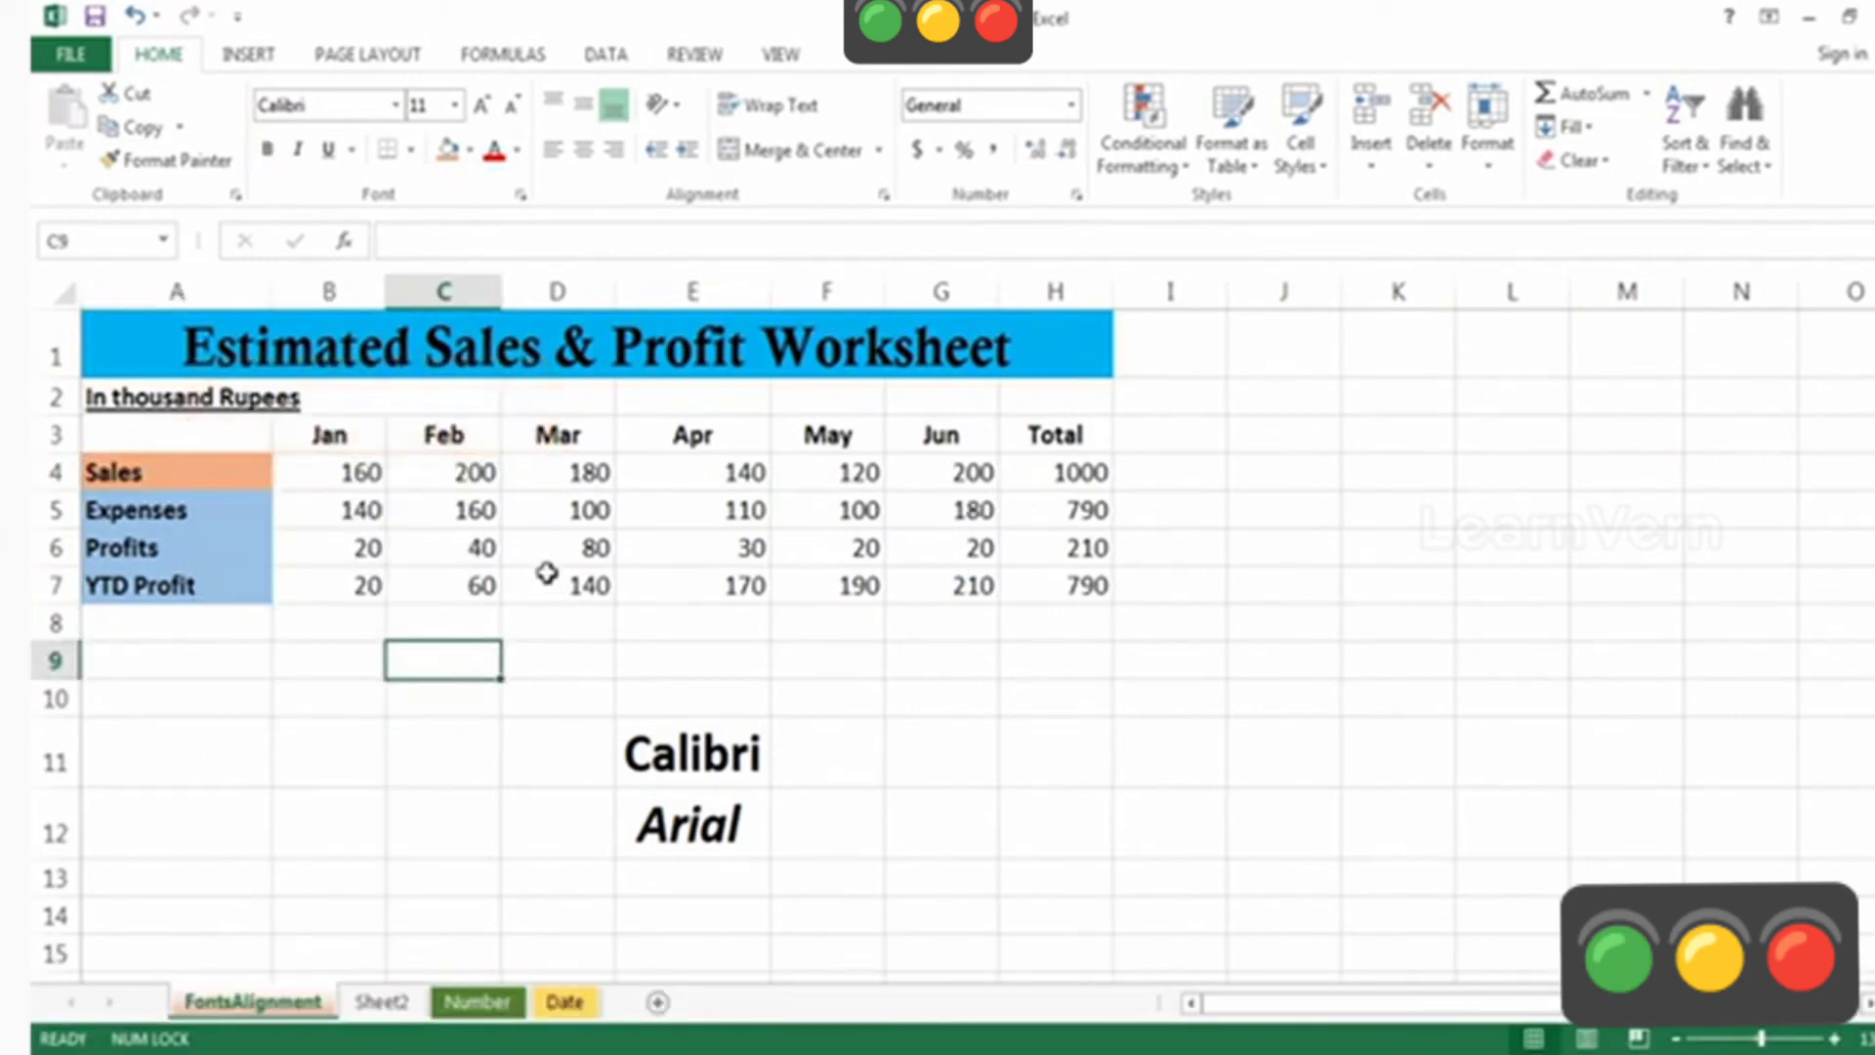